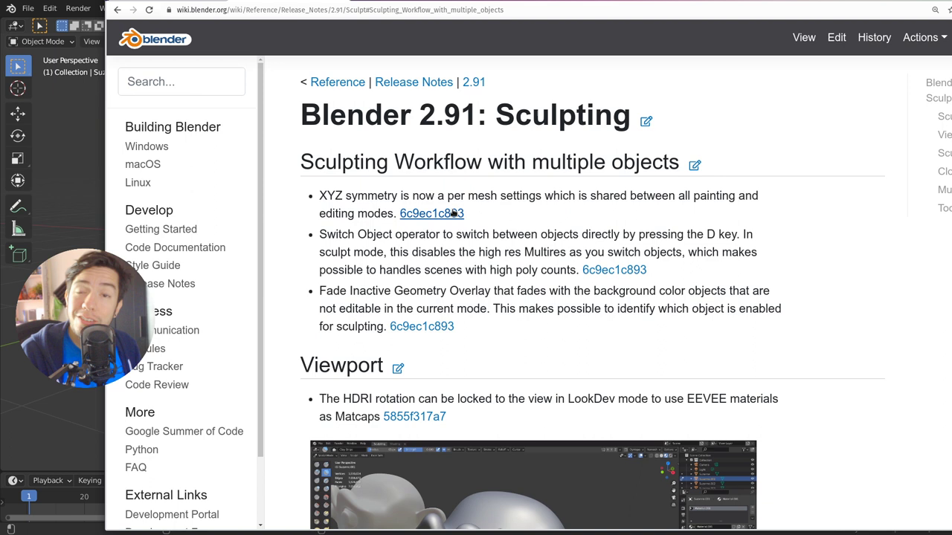
# - Highlight the "Sculpting Workflow with multiple objects" heading in the release notes, clear the highlight, and switch to Blender
pyautogui.moveTo(303, 159); pyautogui.dragTo(674, 160)
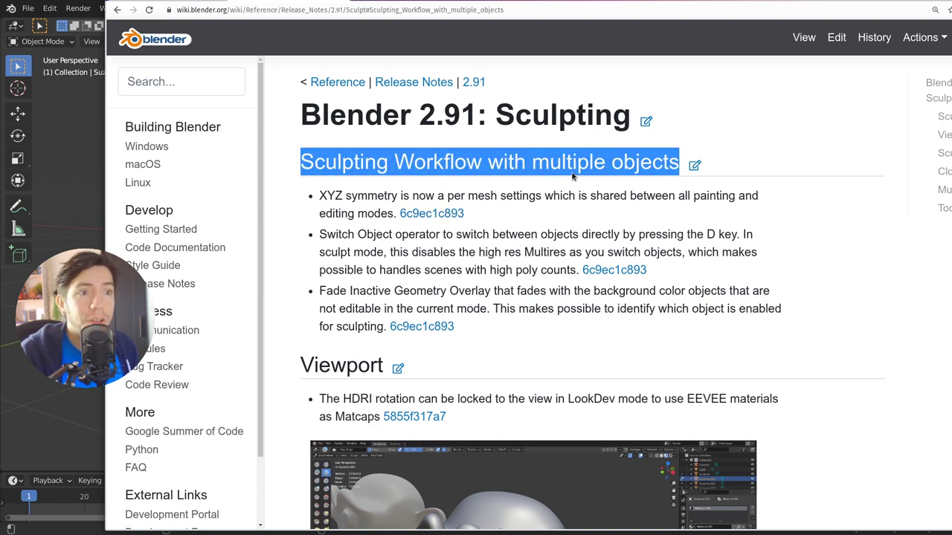
pyautogui.click(487, 184)
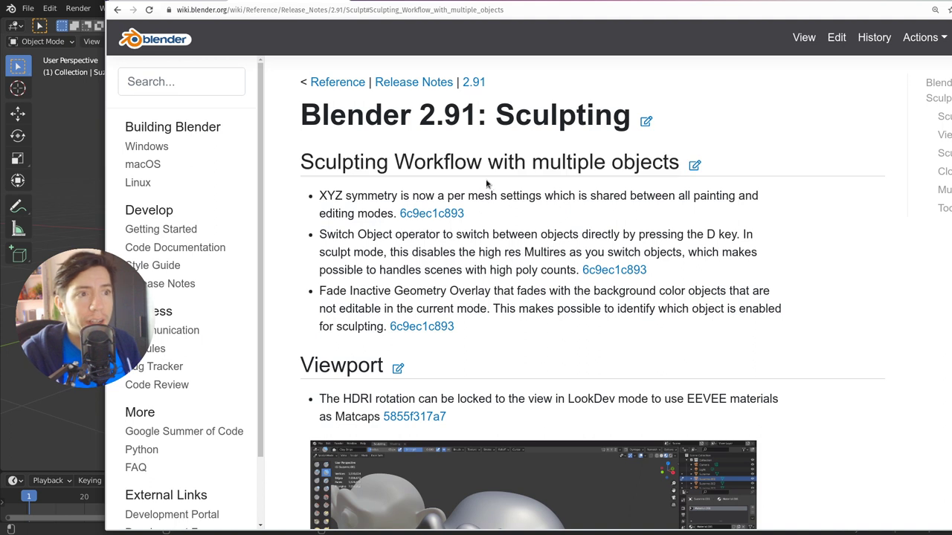
pyautogui.click(104, 109)
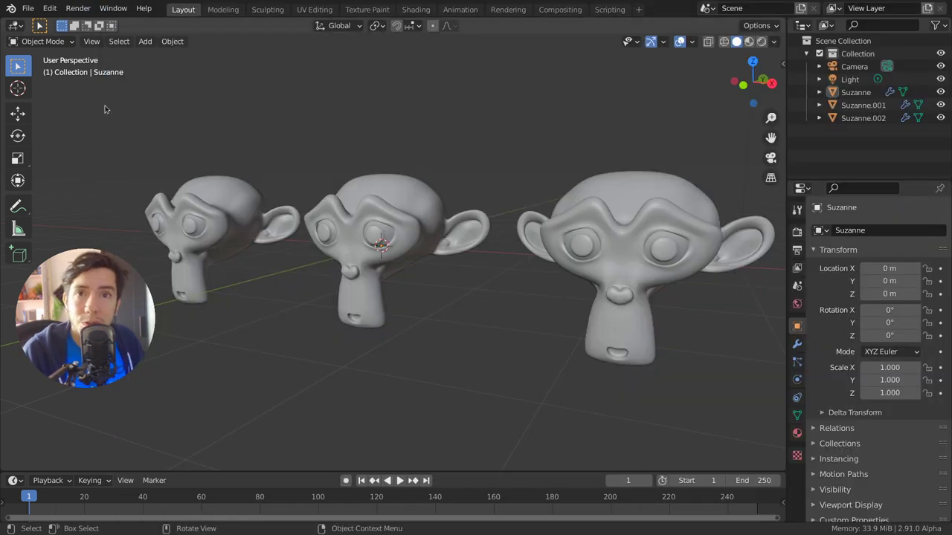
# - Select the middle monkey head, Suzanne, and put it into Sculpt Mode
pyautogui.click(425, 211)
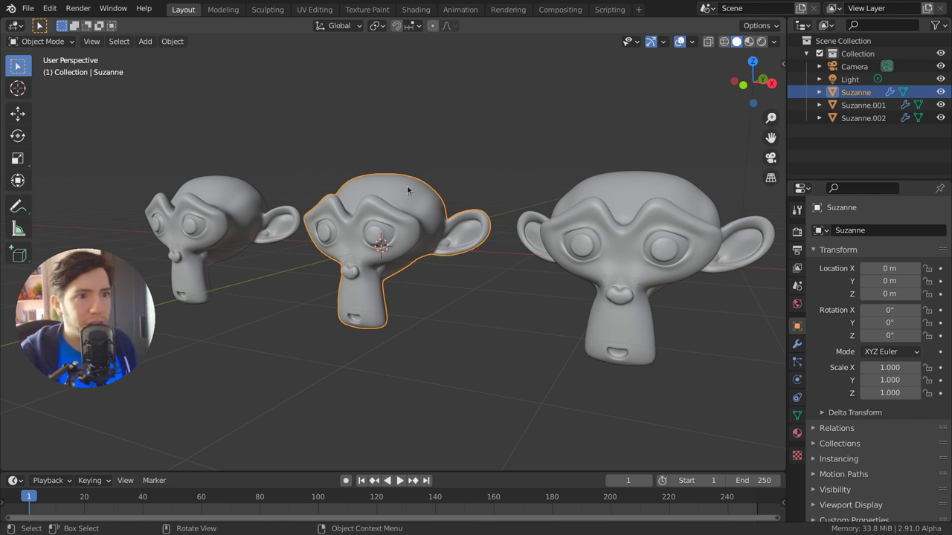
pyautogui.hotkey('ctrl', 'Tab')
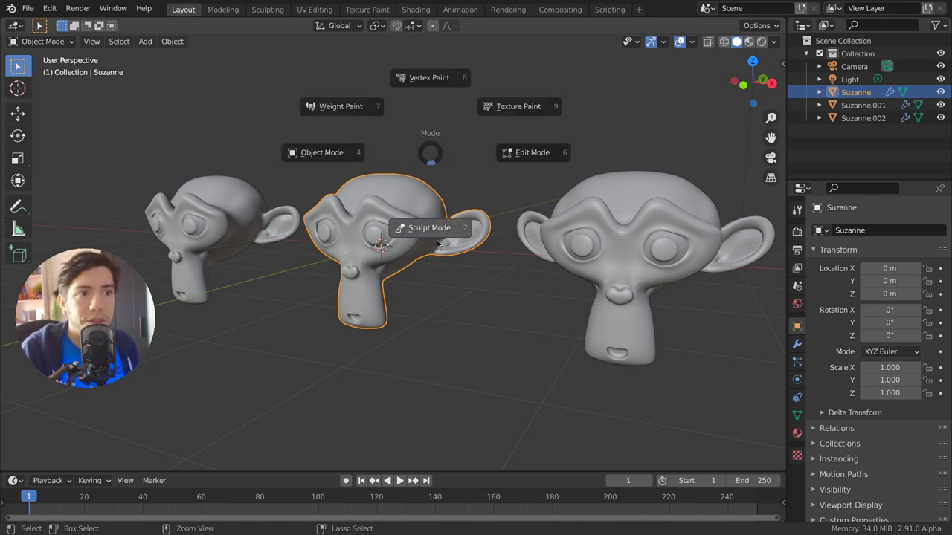
pyautogui.click(437, 236)
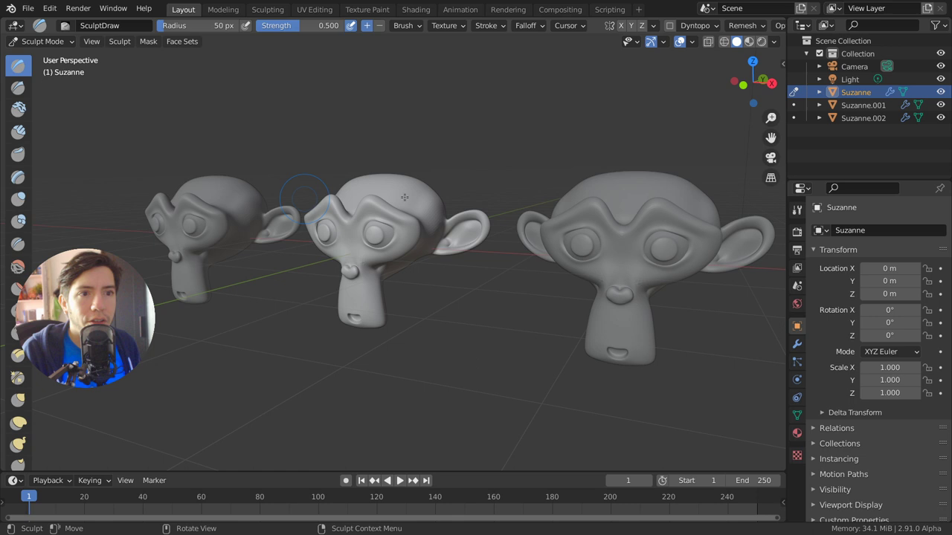
# - Switch Suzanne back to Object Mode and return it to Sculpt Mode to compare the fading of the other heads
pyautogui.hotkey('ctrl', 'Tab')
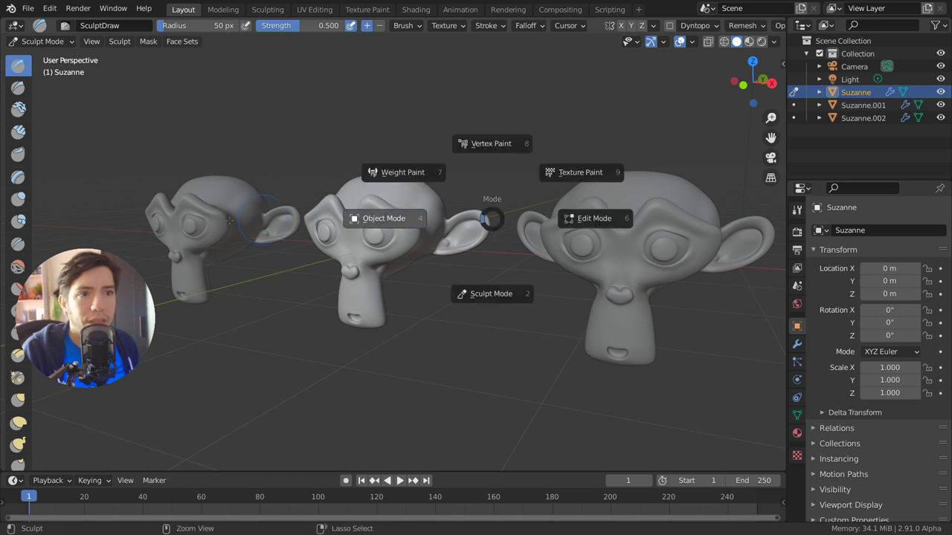
pyautogui.click(481, 198)
pyautogui.hotkey('ctrl', 'Tab')
pyautogui.click(490, 246)
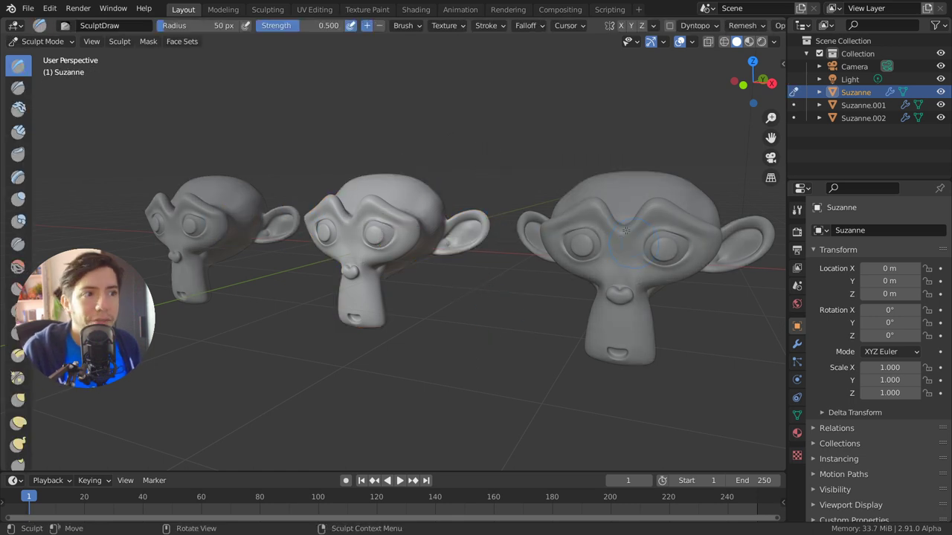
# - Inspect the Fade Inactive Geometry setting in the viewport overlays
pyautogui.click(692, 43)
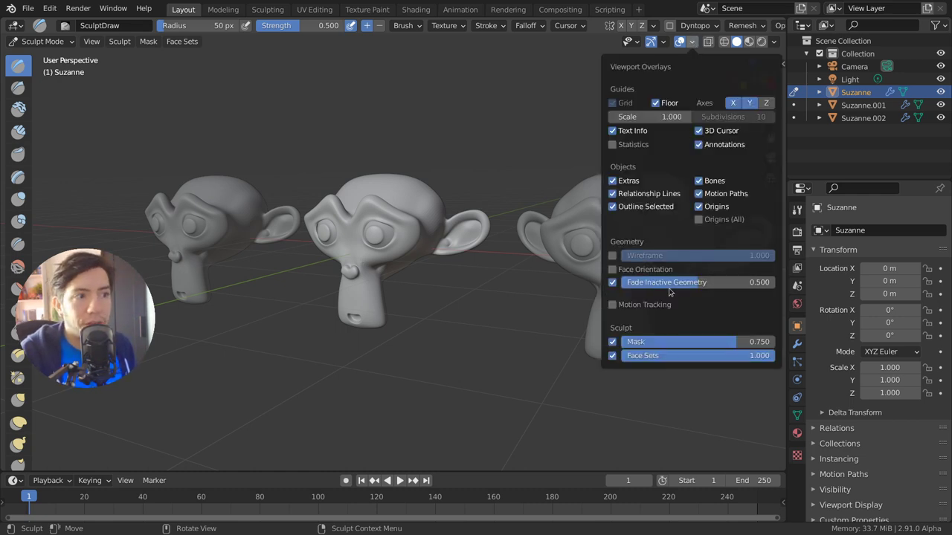
pyautogui.moveTo(709, 285)
pyautogui.mouseDown()
pyautogui.moveTo(753, 285)
pyautogui.moveTo(686, 290)
pyautogui.moveTo(753, 286)
pyautogui.moveTo(689, 286)
pyautogui.moveTo(722, 286)
pyautogui.moveTo(697, 286)
pyautogui.moveTo(710, 284)
pyautogui.mouseUp()
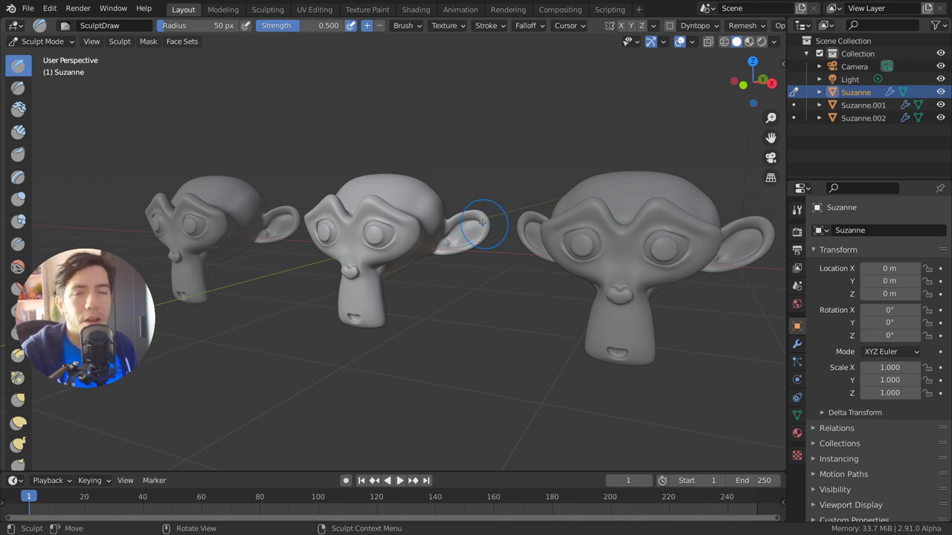
# - Switch sculpting directly from Suzanne to Suzanne.001 and on to Suzanne.002 without leaving Sculpt Mode
pyautogui.moveTo(483, 223); pyautogui.dragTo(541, 245, button='middle')
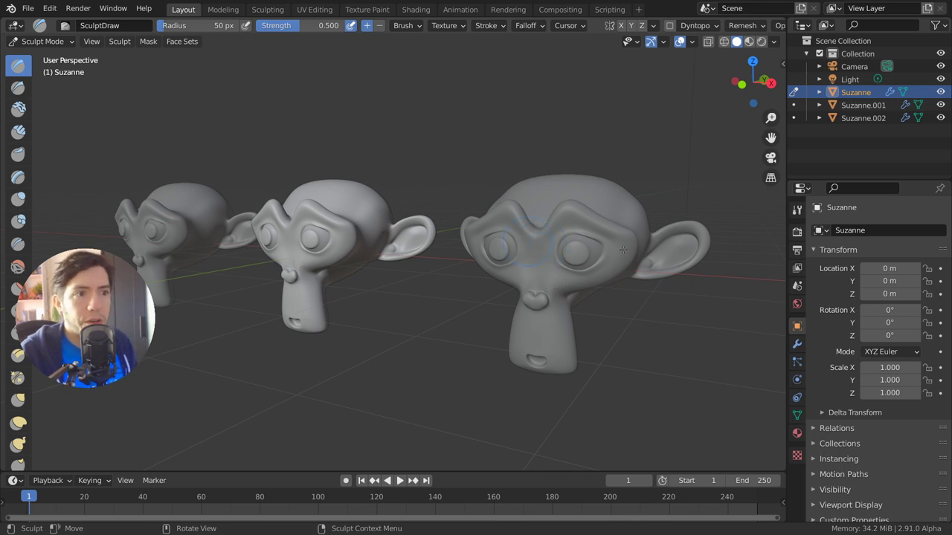
pyautogui.press('d')
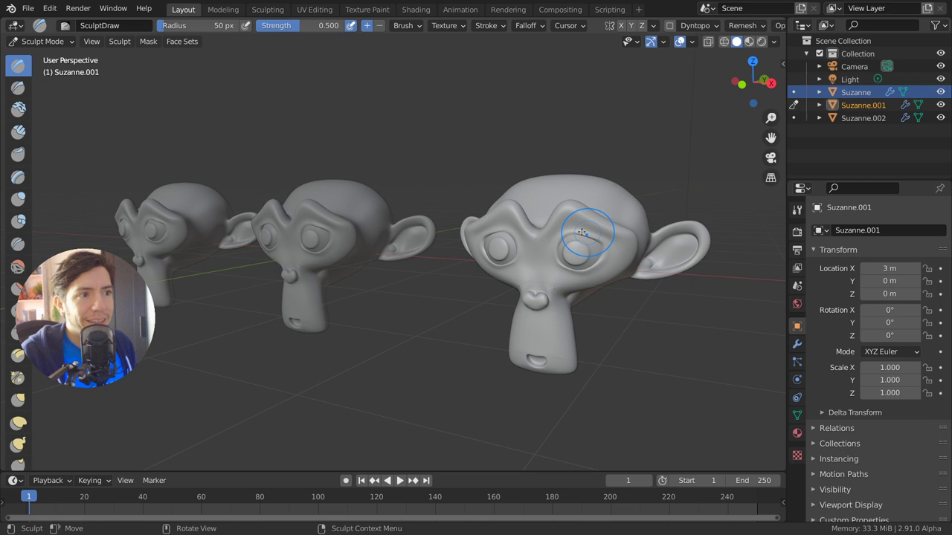
pyautogui.keyDown('shift'); pyautogui.moveTo(588, 229); pyautogui.dragTo(673, 241, button='middle'); pyautogui.keyUp('shift')
pyautogui.press('d')
# - Cycle the active sculpt object among the monkey heads, ending on the middle one, Suzanne
pyautogui.hotkey('alt', 'q')
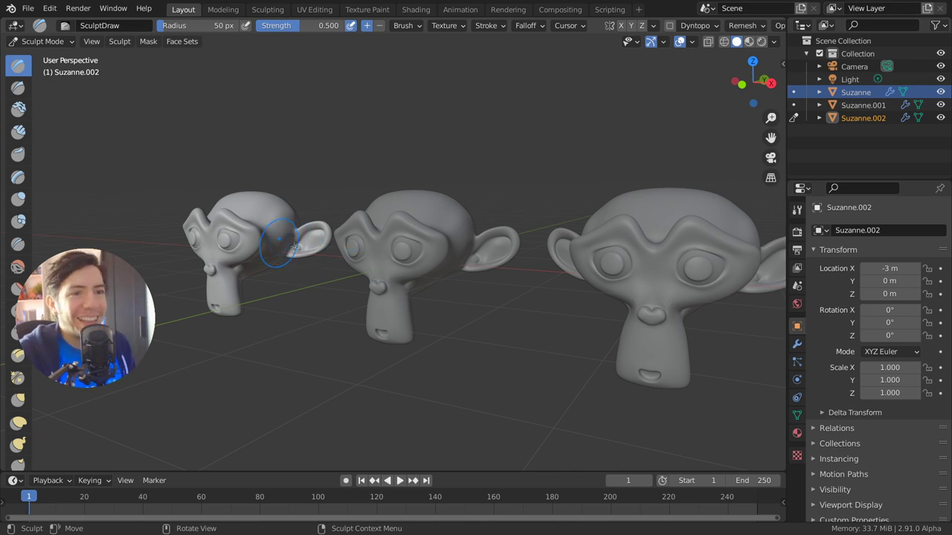
pyautogui.hotkey('alt', 'q')
pyautogui.hotkey('alt', 'q')
pyautogui.hotkey('alt', 'q')
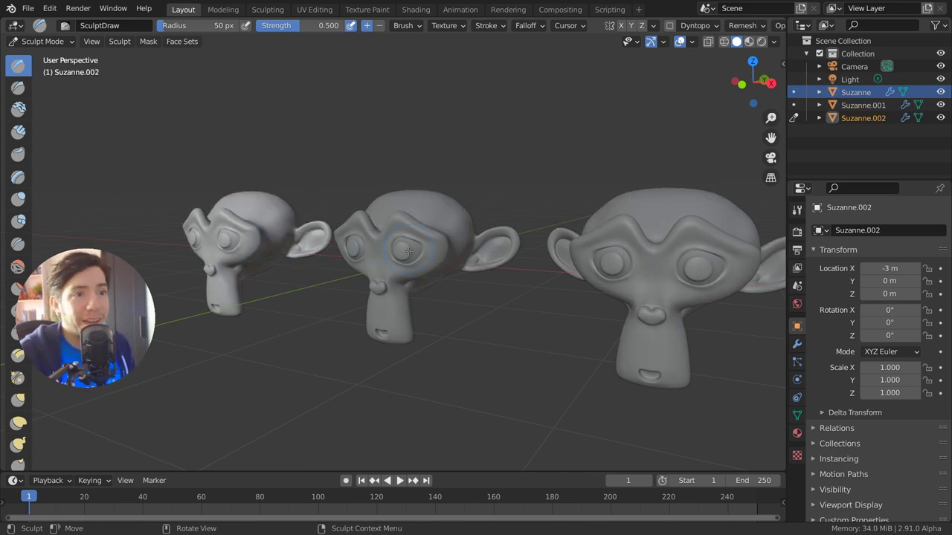
pyautogui.hotkey('alt', 'q')
pyautogui.hotkey('alt', 'q')
pyautogui.hotkey('alt', 'q')
pyautogui.hotkey('alt', 'q')
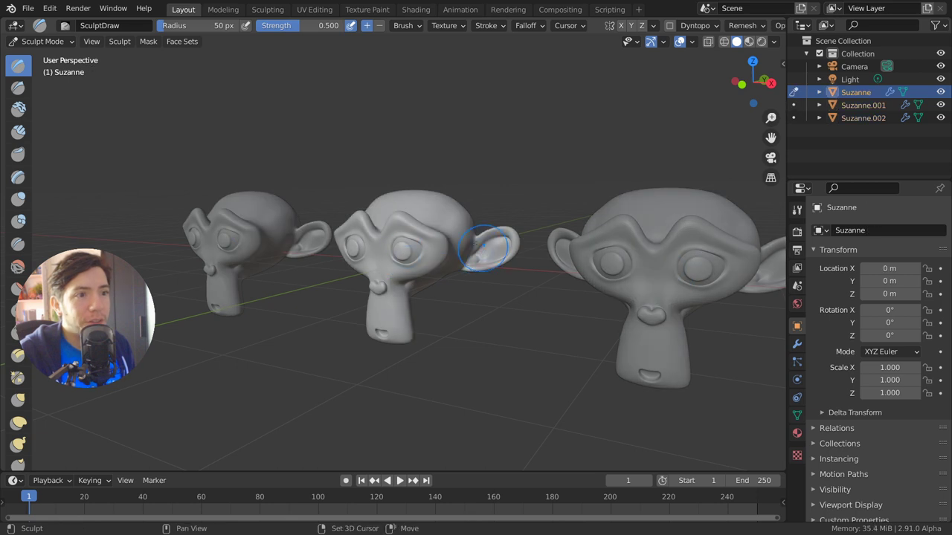
# - Switch the active sculpt object to the far monkey head, Suzanne.002
pyautogui.keyDown('shift'); pyautogui.moveTo(483, 249); pyautogui.dragTo(408, 240, button='middle'); pyautogui.keyUp('shift')
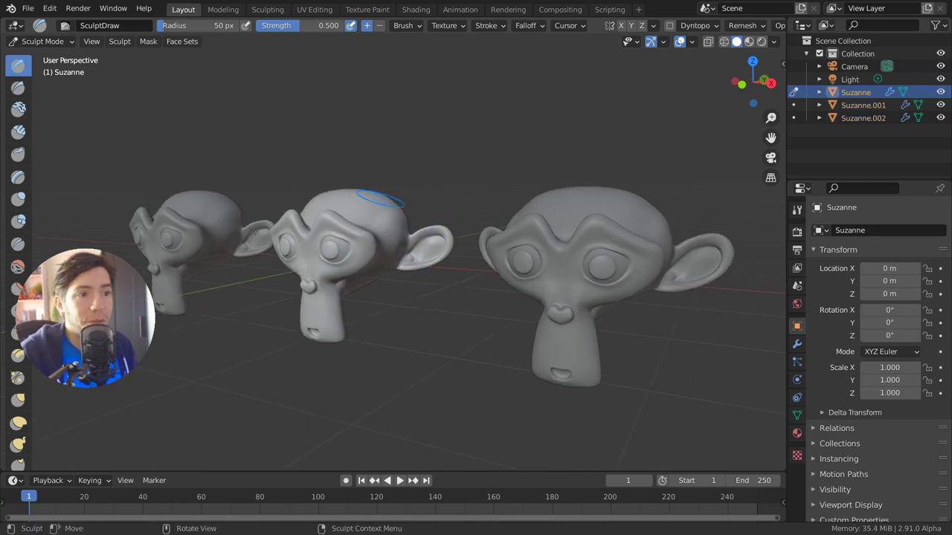
pyautogui.moveTo(382, 201); pyautogui.dragTo(469, 155, button='middle')
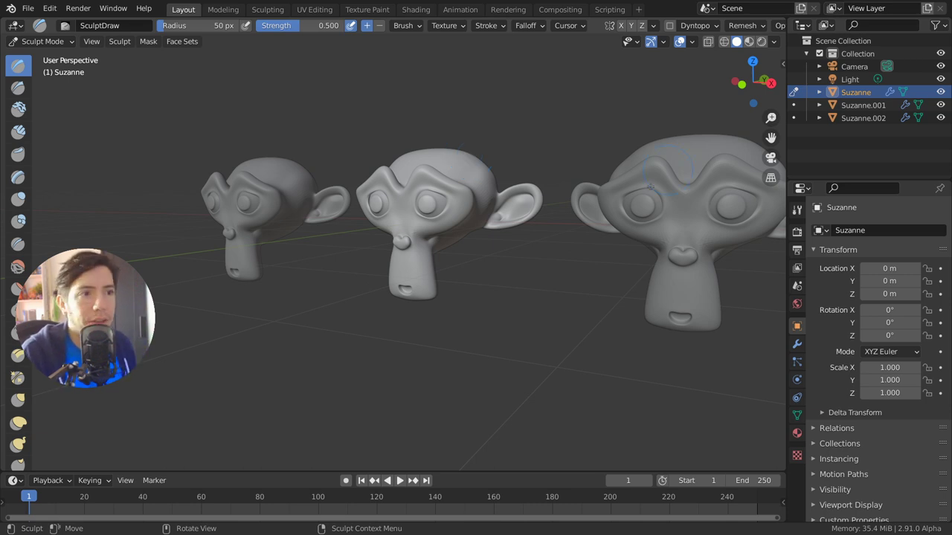
pyautogui.moveTo(678, 128); pyautogui.dragTo(652, 228, button='middle')
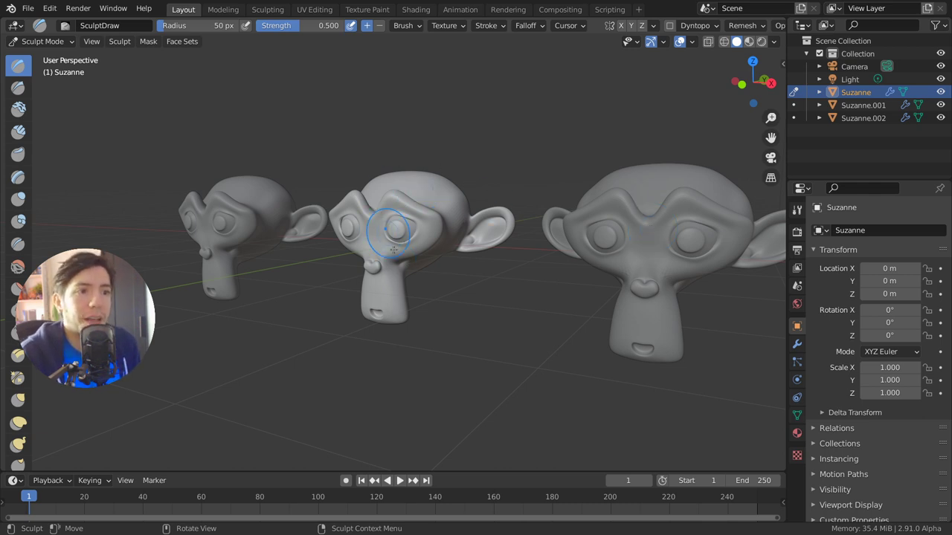
pyautogui.press('d')
# - Make the nearest head, Suzanne.001, the active sculpt object and return to the middle head, Suzanne
pyautogui.press('d')
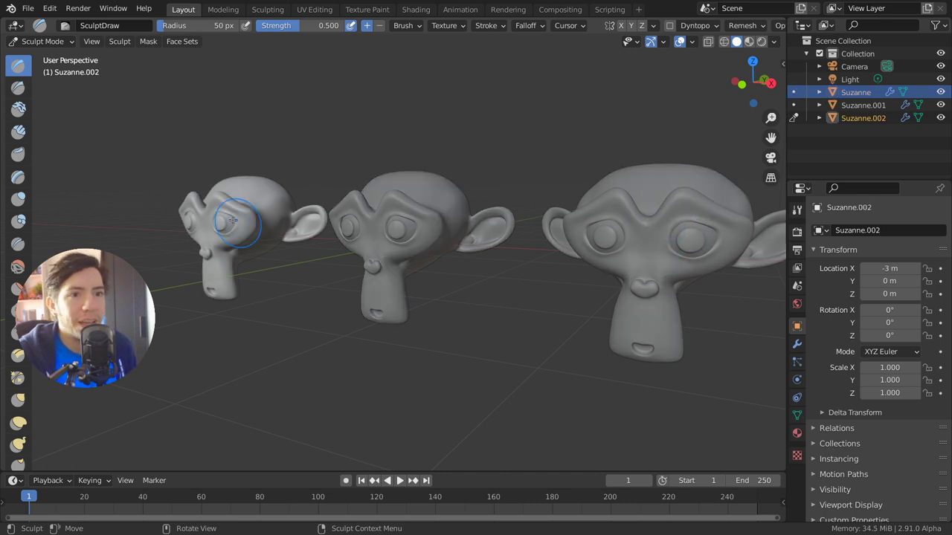
pyautogui.press('d')
pyautogui.press('d')
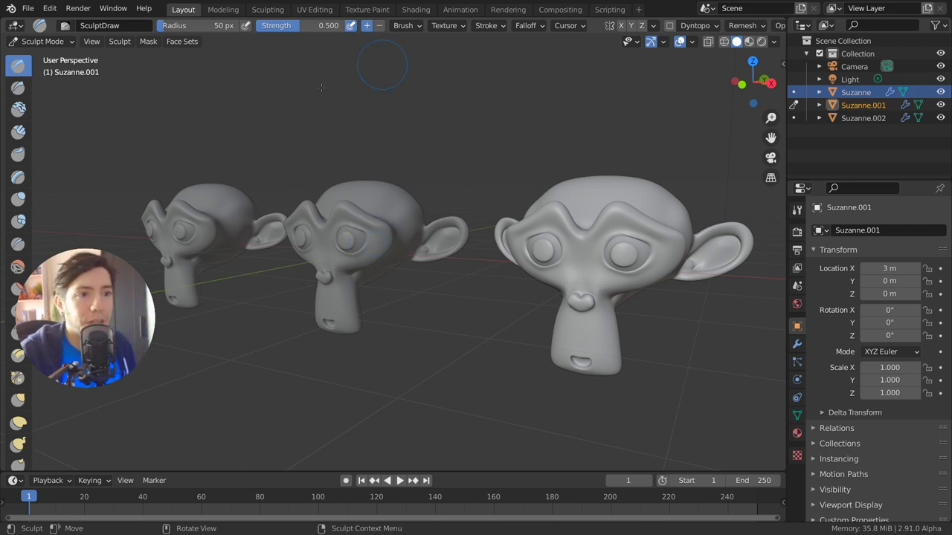
pyautogui.press('d')
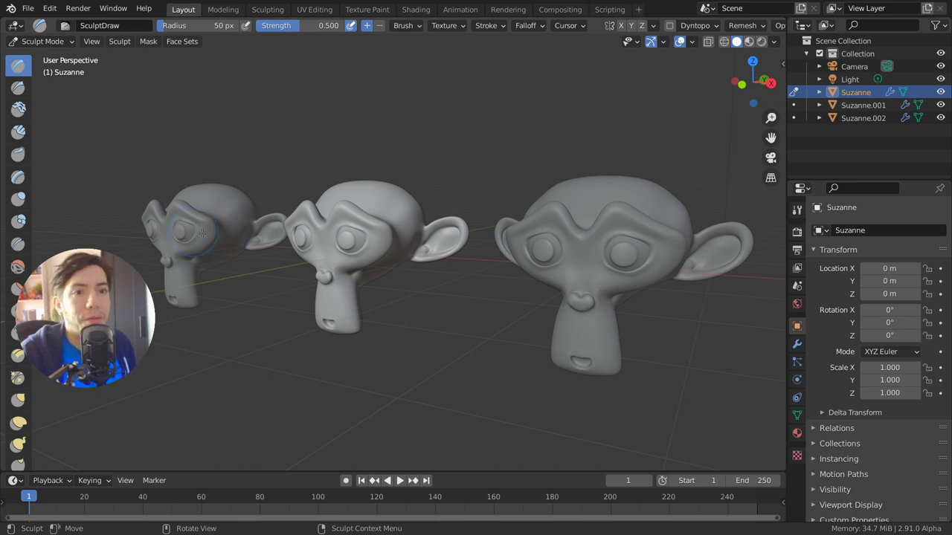
pyautogui.press('d')
pyautogui.press('d')
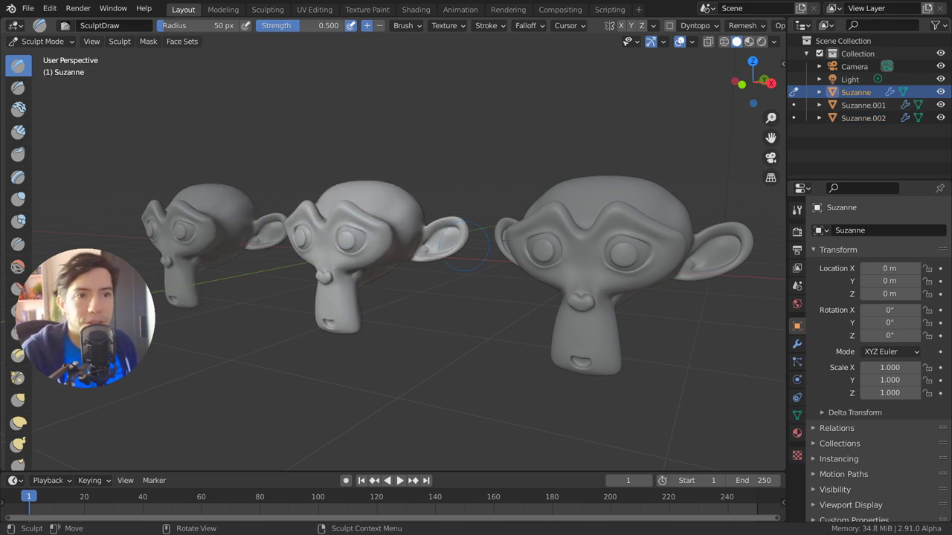
# - Switch to the release notes in the browser and read the item about per-mesh XYZ symmetry
pyautogui.hotkey('alt', 'Tab')
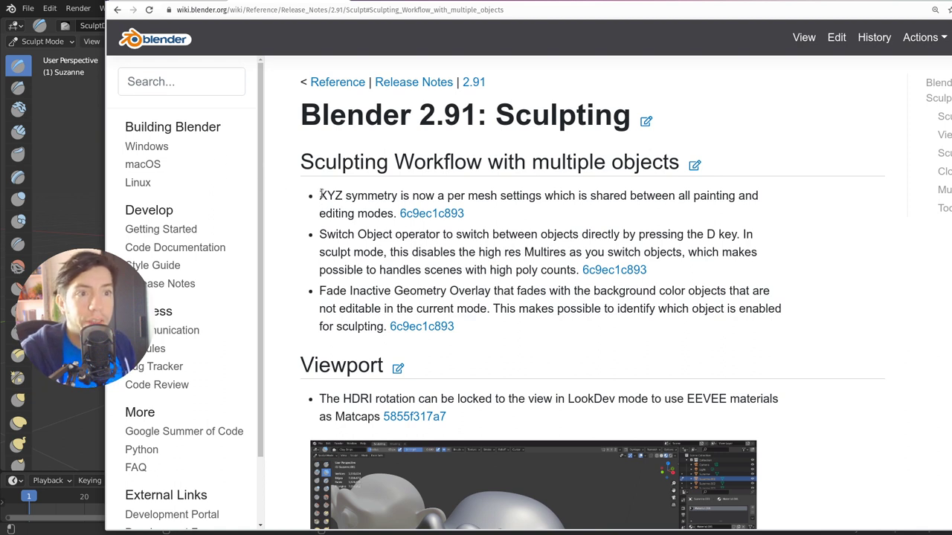
pyautogui.moveTo(320, 195); pyautogui.dragTo(349, 200)
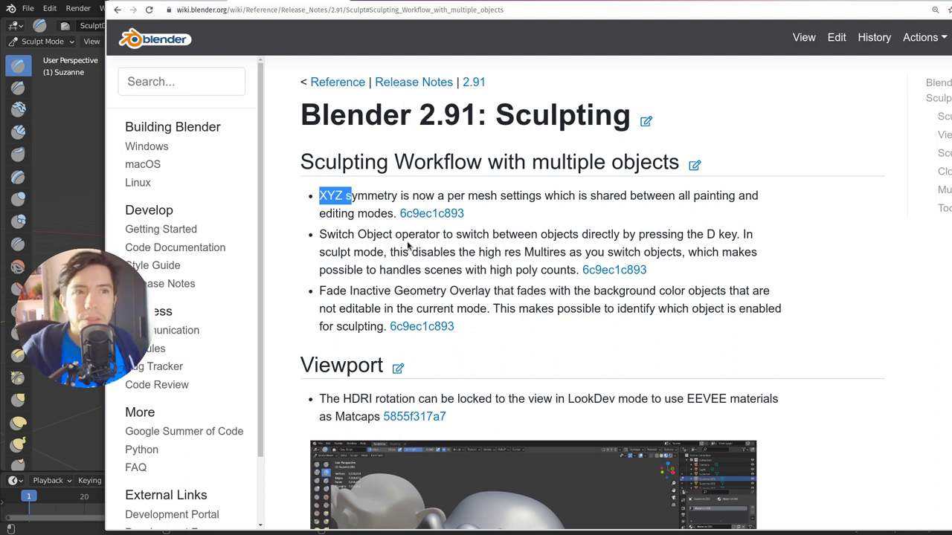
pyautogui.click(579, 220)
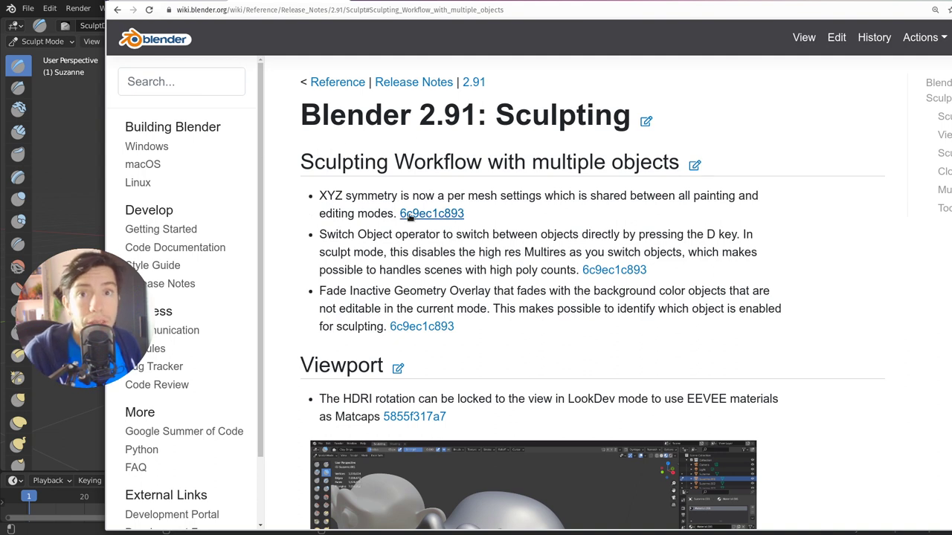
# - Return to Blender, switch Suzanne to Object Mode and deselect everything
pyautogui.hotkey('alt', 'Tab')
pyautogui.hotkey('ctrl', 'Tab')
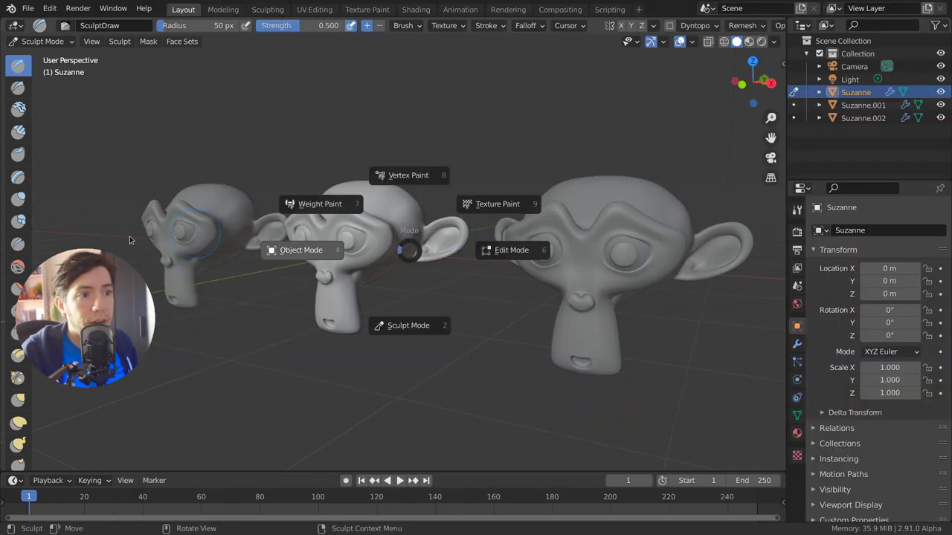
pyautogui.click(129, 235)
pyautogui.hotkey('alt', 'a')
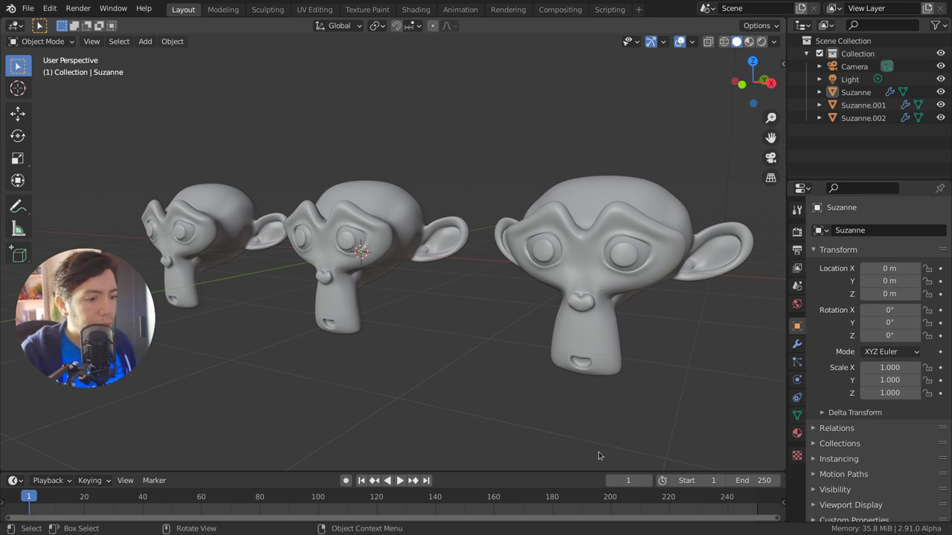
# - Move the Blender window aside, bring the release notes forward and go to their Viewport section
pyautogui.keyDown('alt'); pyautogui.moveTo(356, 142); pyautogui.dragTo(420, 259); pyautogui.keyUp('alt')
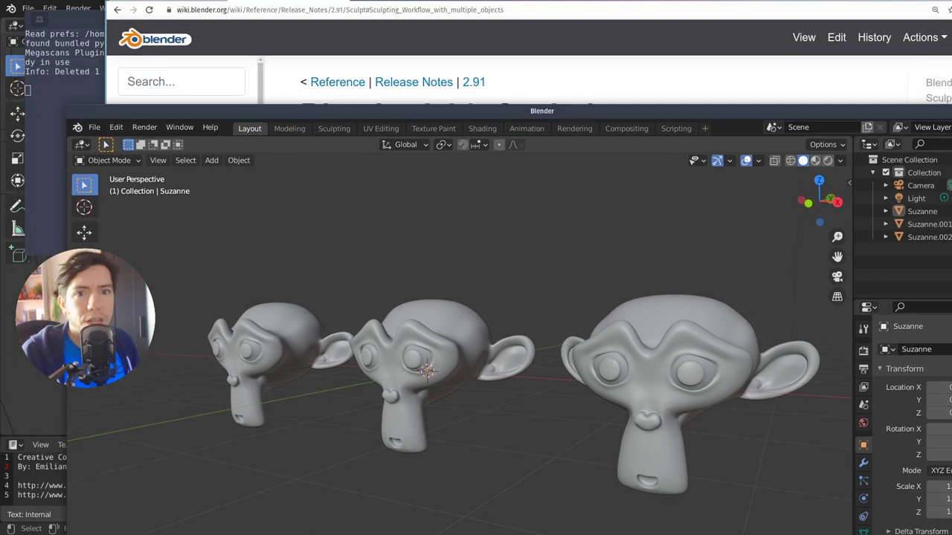
pyautogui.click(343, 62)
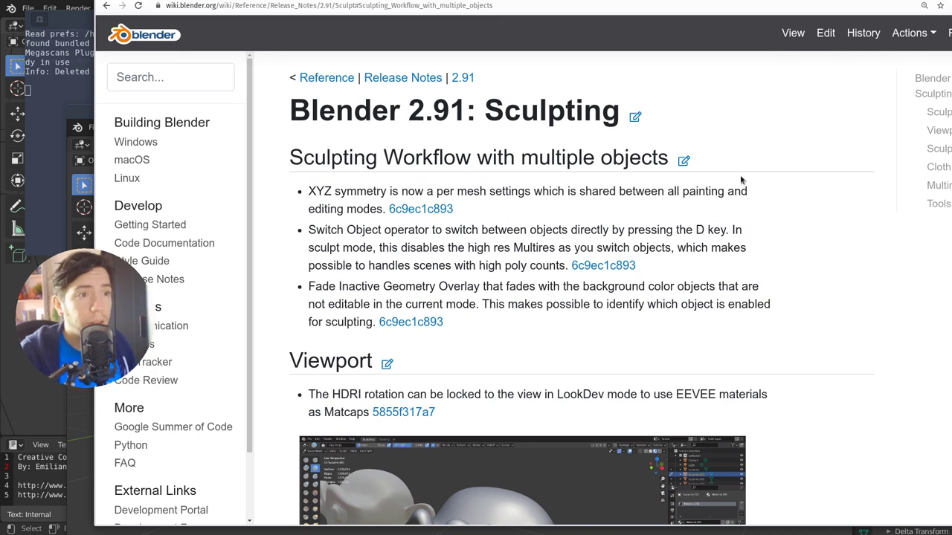
pyautogui.keyDown('super'); pyautogui.moveTo(905, 251); pyautogui.dragTo(803, 249, button='right'); pyautogui.keyUp('super')
pyautogui.moveTo(946, 75); pyautogui.dragTo(949, 105)
pyautogui.scroll(1, 946, 78)
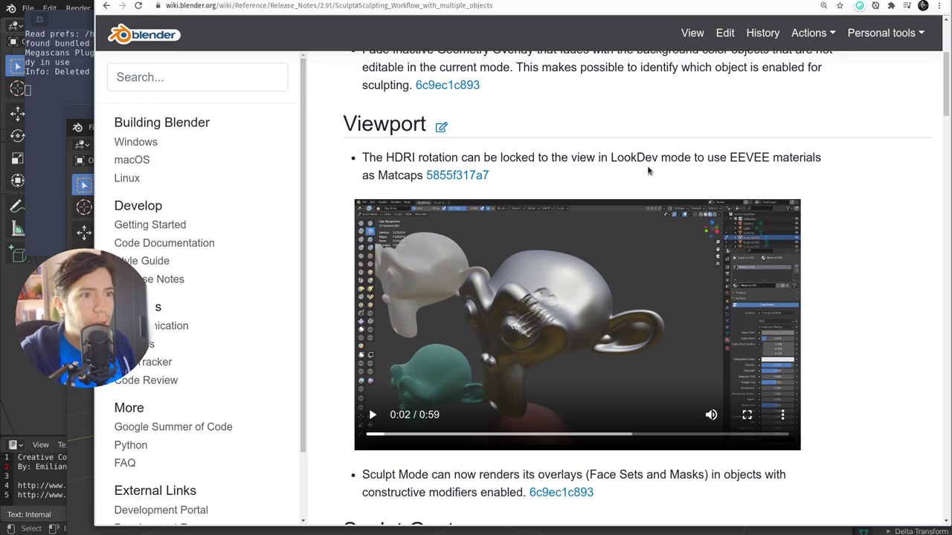
# - Read the note on locking HDRI rotation, highlighting "EEVEE" and "Matcaps", and clear the highlight
pyautogui.doubleClick(733, 157)
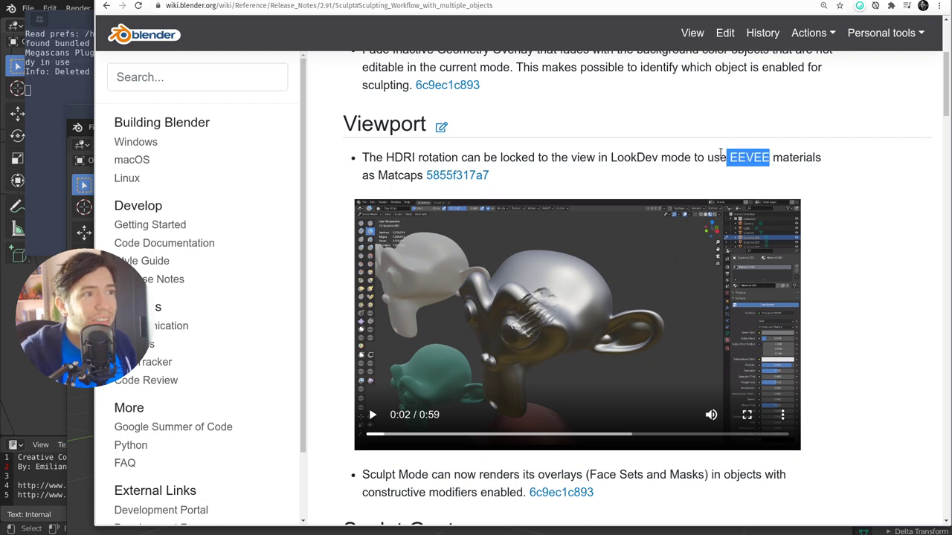
pyautogui.tripleClick(400, 174)
pyautogui.click(399, 174)
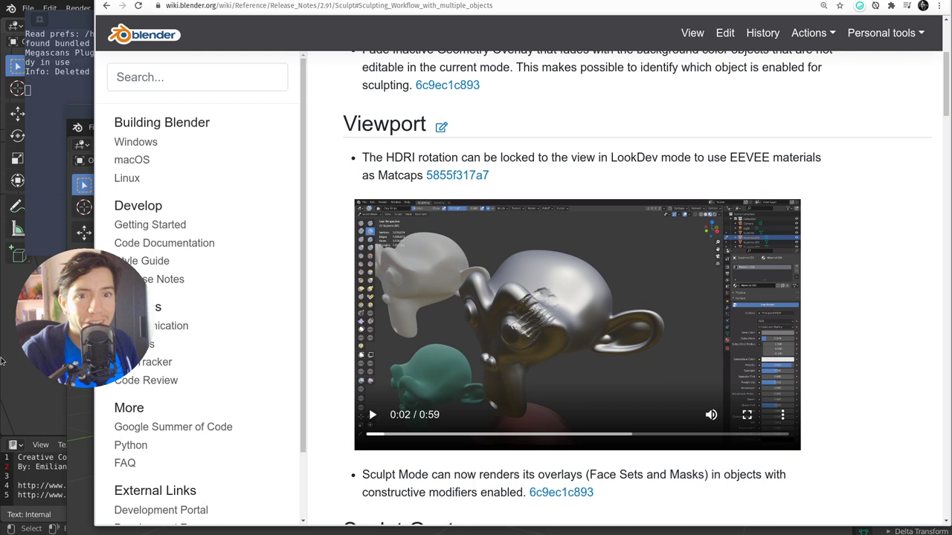
# - Switch to the Blender window with the armoured character and put Helmet_01 into Sculpt Mode
pyautogui.click(12, 386)
pyautogui.moveTo(415, 188); pyautogui.dragTo(672, 47, button='middle')
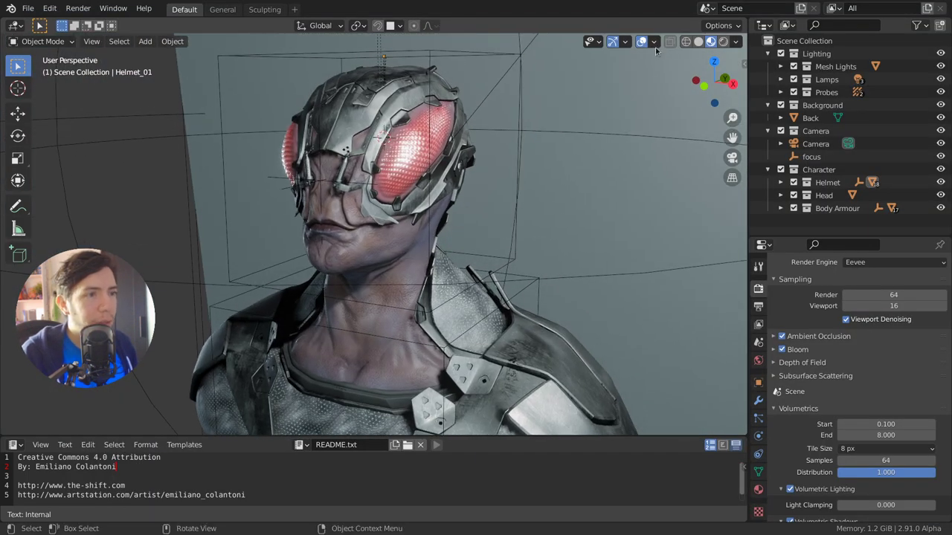
pyautogui.hotkey('ctrl', 'Tab')
pyautogui.click(383, 186)
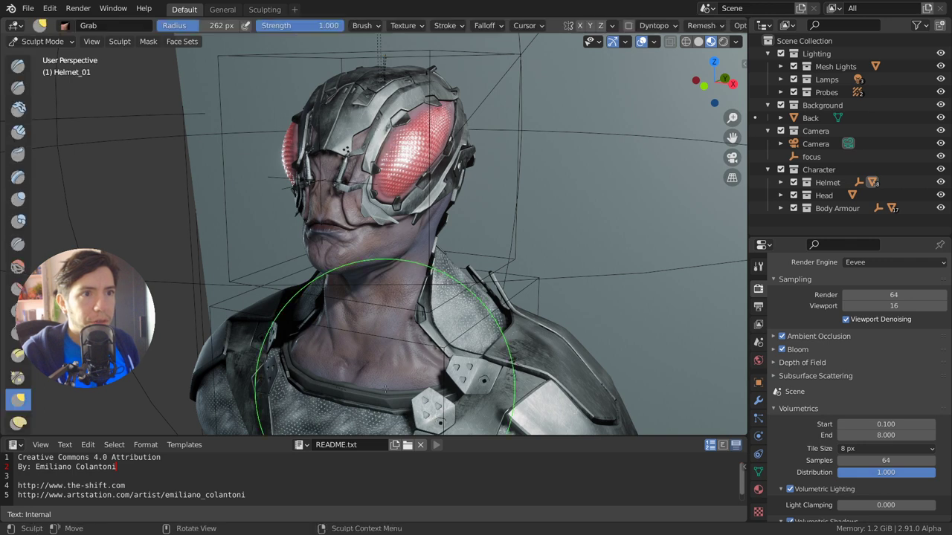
# - Turn on the Fade Inactive Geometry overlay and raise its strength to 0.782
pyautogui.click(654, 42)
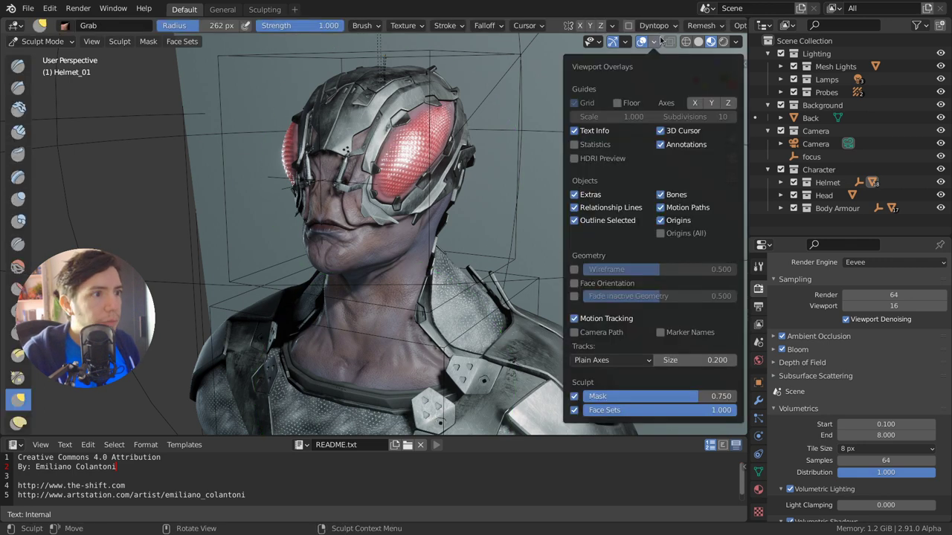
pyautogui.click(574, 297)
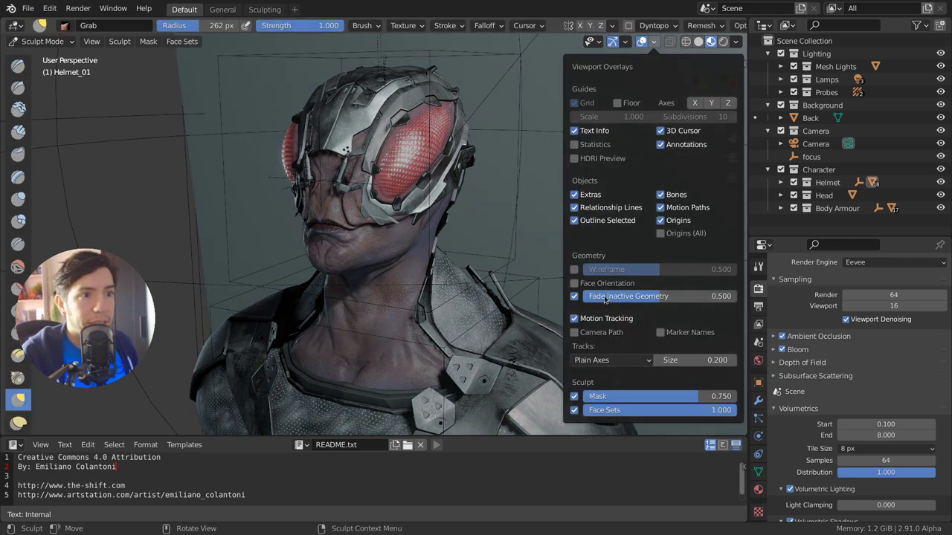
pyautogui.moveTo(645, 297); pyautogui.dragTo(693, 304)
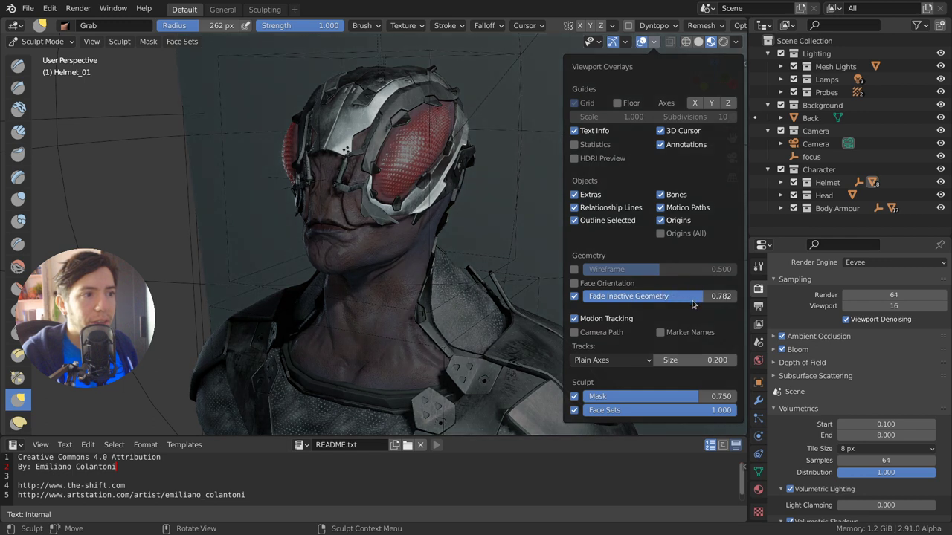
# - Switch sculpting from the helmet to the Head object and back to Helmet_01
pyautogui.hotkey('alt', 'q')
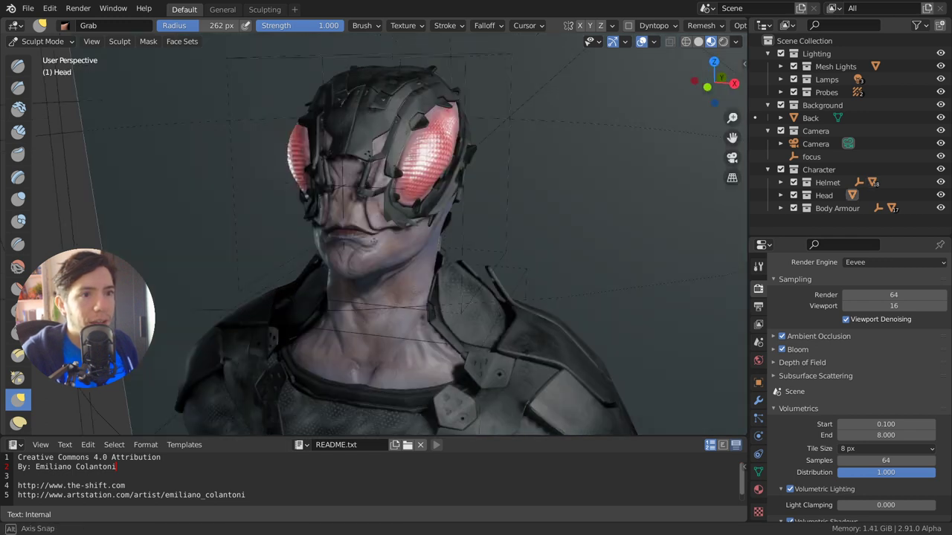
pyautogui.hotkey('alt', 'q')
pyautogui.moveTo(436, 361)
pyautogui.mouseDown(button='middle')
pyautogui.moveTo(372, 164)
pyautogui.moveTo(297, 223)
pyautogui.moveTo(357, 170)
pyautogui.mouseUp(button='middle')
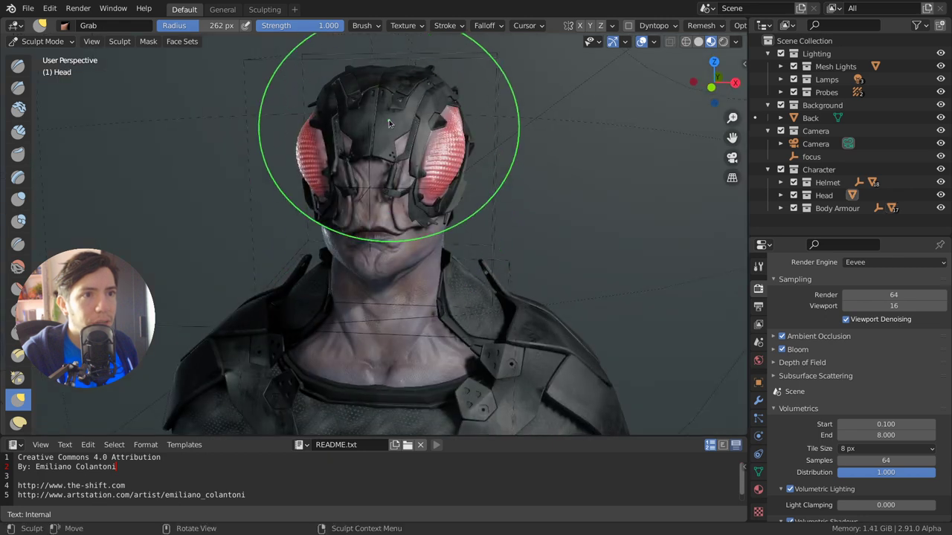
pyautogui.hotkey('alt', 'q')
pyautogui.scroll(5, 409, 179)
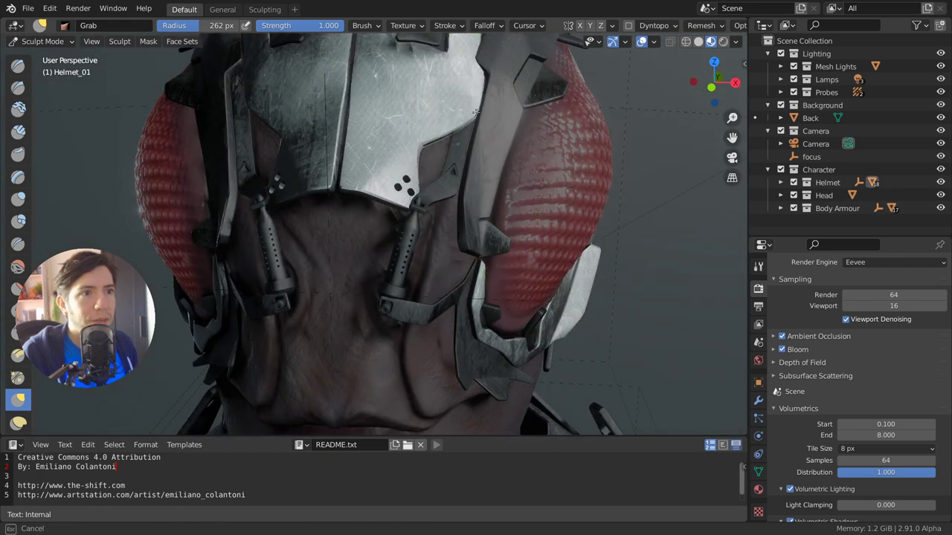
# - Make the Head the active sculpt object and examine its compound eye up close
pyautogui.hotkey('alt', 'q')
pyautogui.moveTo(418, 181)
pyautogui.mouseDown(button='middle')
pyautogui.moveTo(548, 238)
pyautogui.moveTo(527, 113)
pyautogui.mouseUp(button='middle')
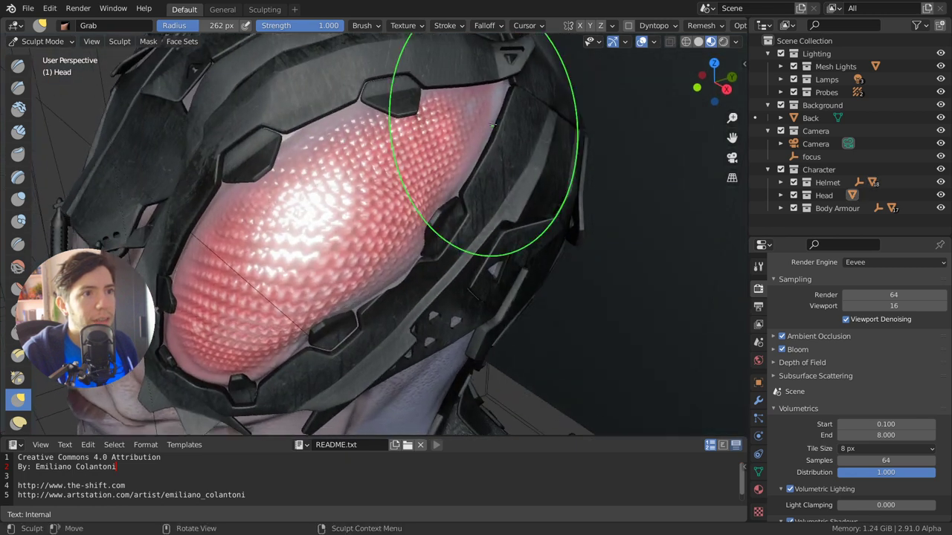
pyautogui.moveTo(444, 169); pyautogui.dragTo(530, 106, button='middle')
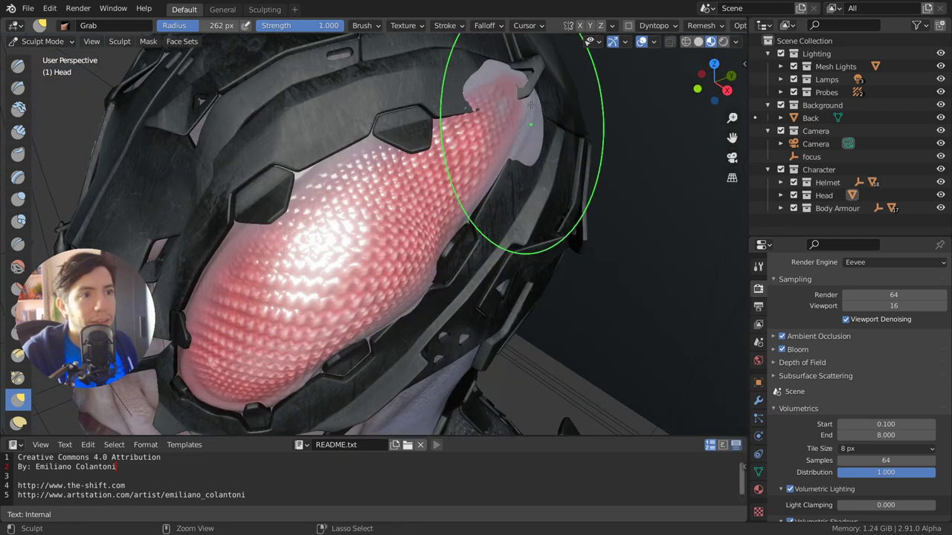
pyautogui.moveTo(487, 176); pyautogui.dragTo(452, 179, button='middle')
# - Switch sculpting to Body_armour_02 and Body_armour_11 in turn, ending on the Head
pyautogui.scroll(-5, 470, 199)
pyautogui.press('d')
pyautogui.keyDown('shift'); pyautogui.moveTo(450, 309); pyautogui.dragTo(421, 242, button='middle'); pyautogui.keyUp('shift')
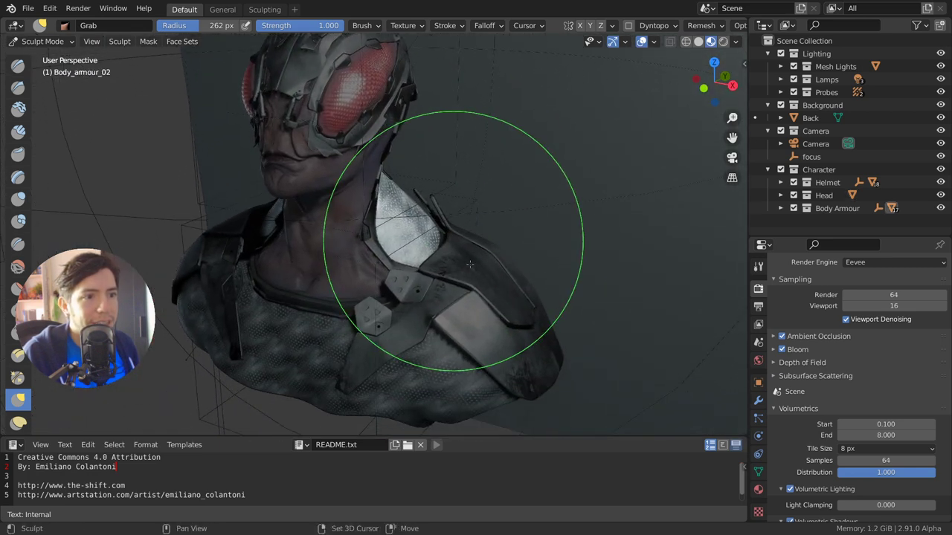
pyautogui.press('d')
pyautogui.moveTo(302, 300); pyautogui.dragTo(376, 286, button='middle')
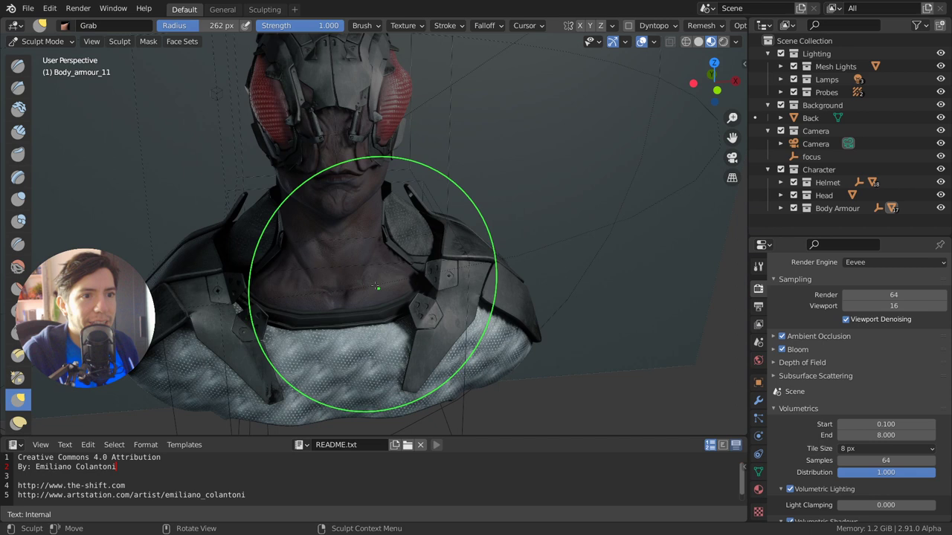
pyautogui.moveTo(372, 253); pyautogui.dragTo(525, 212, button='middle')
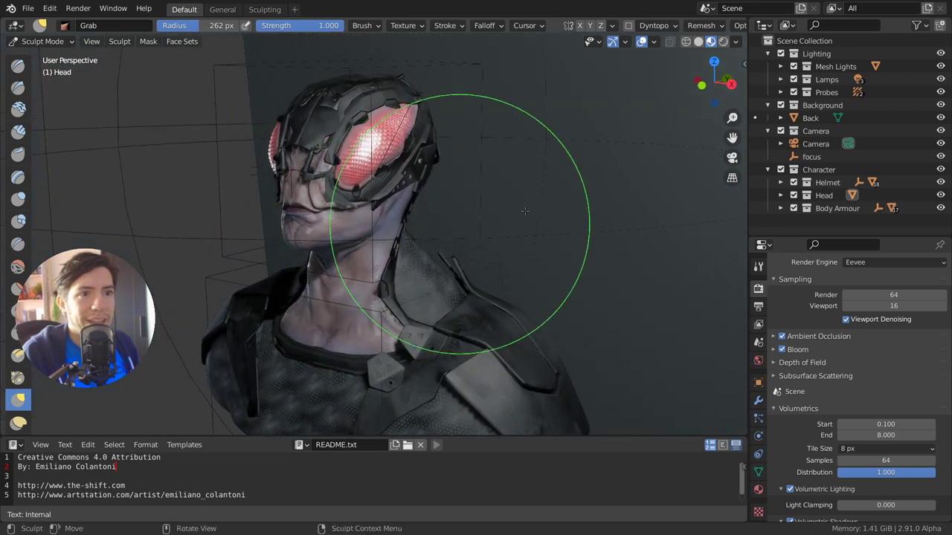
# - Turn off the Fade Inactive Geometry overlay and put the Head back into Object Mode
pyautogui.click(653, 42)
pyautogui.click(582, 298)
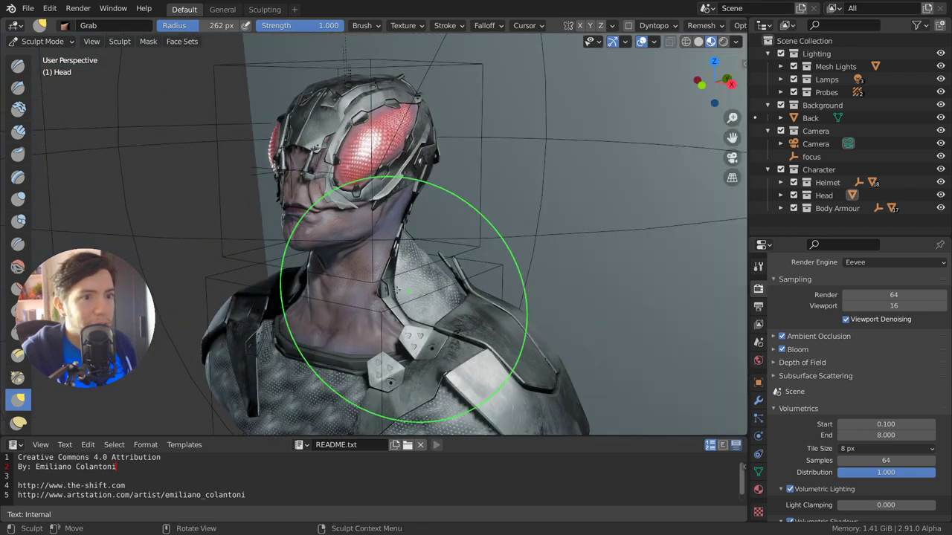
pyautogui.moveTo(404, 255)
pyautogui.mouseDown(button='middle')
pyautogui.moveTo(477, 282)
pyautogui.moveTo(390, 282)
pyautogui.mouseUp(button='middle')
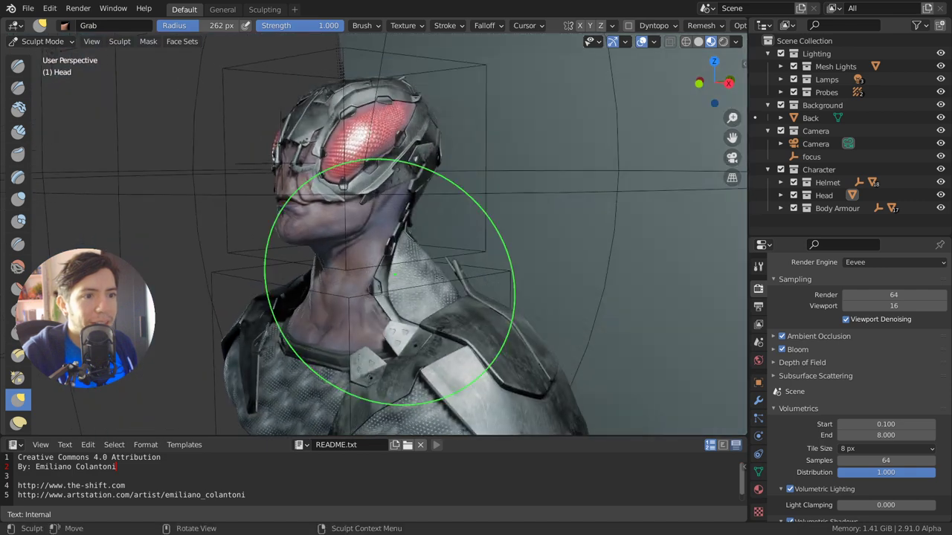
pyautogui.hotkey('ctrl', 'Tab')
pyautogui.click(389, 283)
# - Enable world space lighting for the viewport HDRI and compare the character's lighting from different sides
pyautogui.moveTo(503, 256); pyautogui.dragTo(427, 82, button='middle')
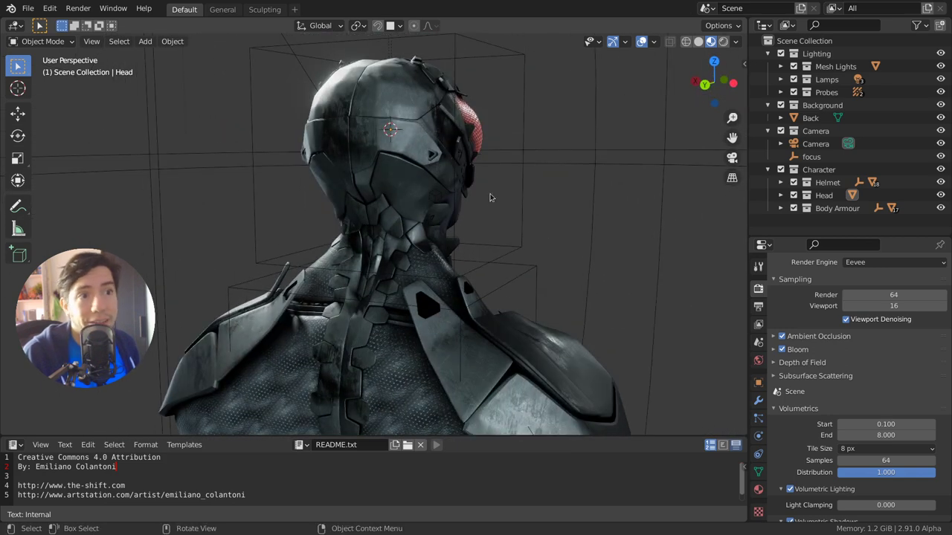
pyautogui.moveTo(411, 232); pyautogui.dragTo(603, 234, button='middle')
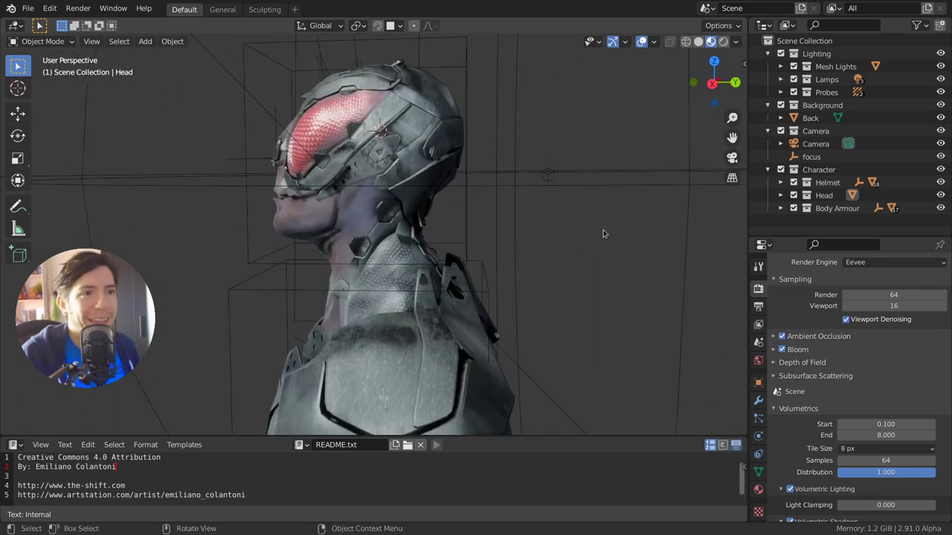
pyautogui.click(736, 42)
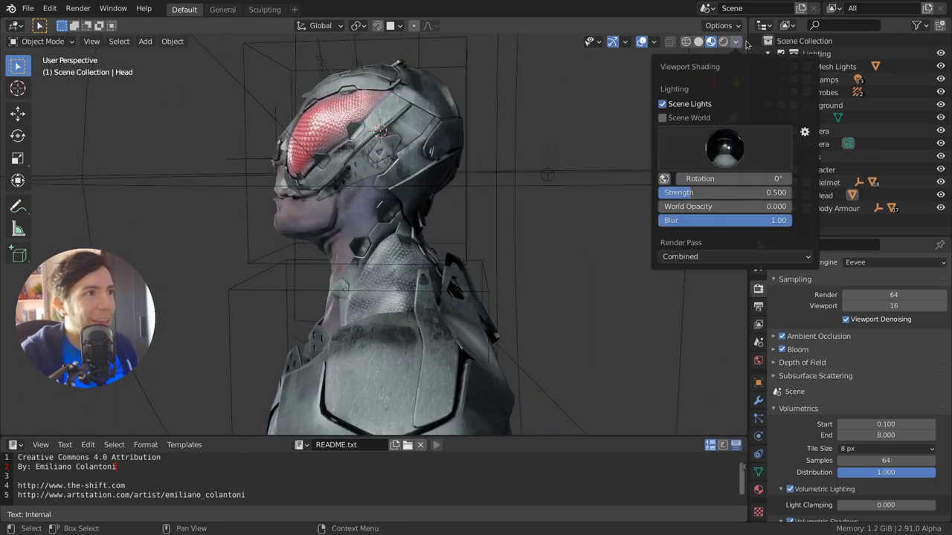
pyautogui.click(664, 180)
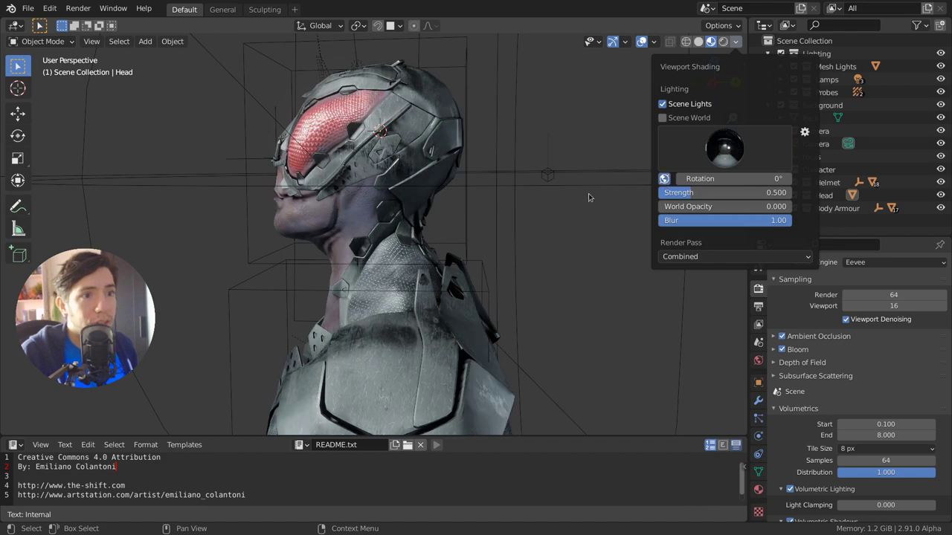
pyautogui.moveTo(588, 197)
pyautogui.mouseDown(button='middle')
pyautogui.moveTo(599, 245)
pyautogui.moveTo(568, 263)
pyautogui.moveTo(404, 283)
pyautogui.moveTo(372, 268)
pyautogui.moveTo(553, 279)
pyautogui.moveTo(571, 240)
pyautogui.moveTo(506, 282)
pyautogui.mouseUp(button='middle')
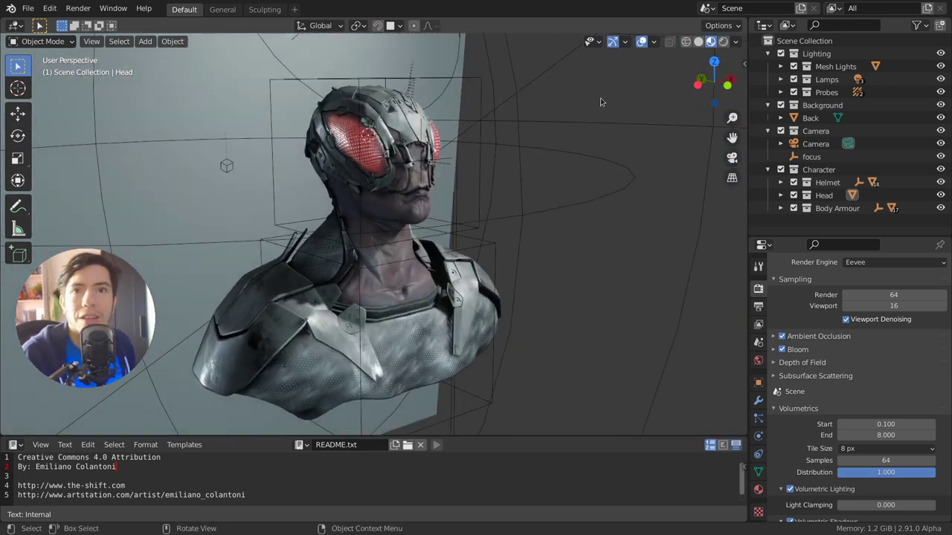
# - Check the HDRI lighting options in the viewport shading settings and examine the armour's reflections from the front, back and side
pyautogui.click(736, 42)
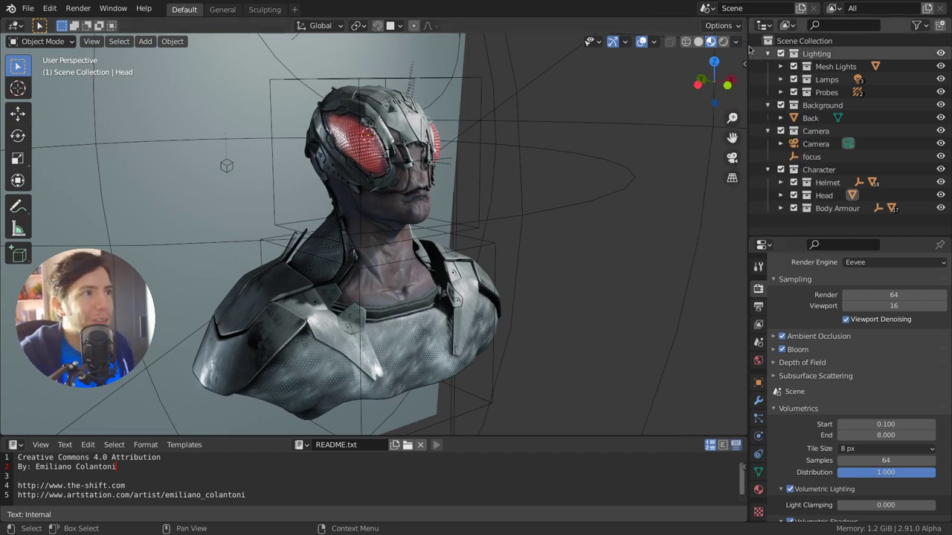
pyautogui.click(735, 43)
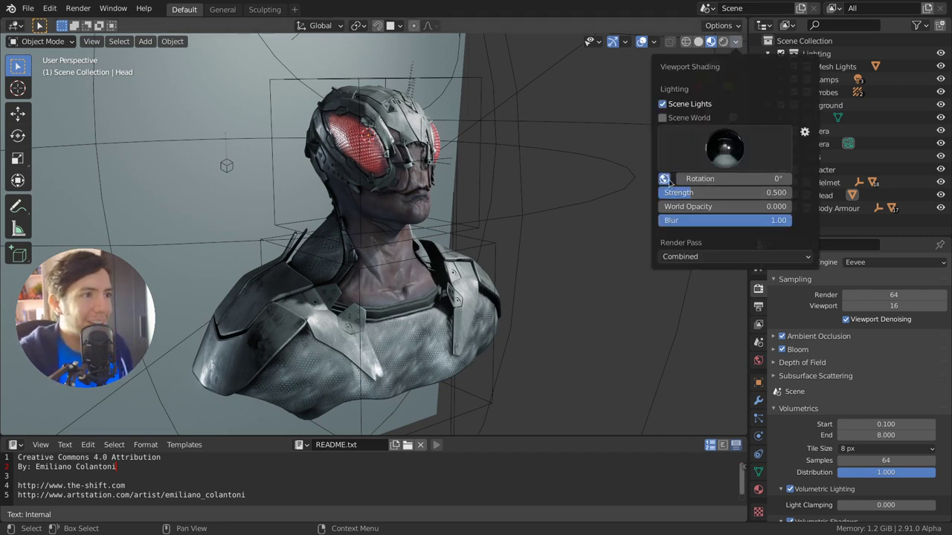
pyautogui.moveTo(638, 182)
pyautogui.mouseDown(button='middle')
pyautogui.moveTo(504, 272)
pyautogui.moveTo(377, 255)
pyautogui.moveTo(402, 223)
pyautogui.moveTo(462, 222)
pyautogui.moveTo(446, 201)
pyautogui.moveTo(405, 228)
pyautogui.moveTo(451, 230)
pyautogui.moveTo(372, 228)
pyautogui.moveTo(408, 233)
pyautogui.moveTo(426, 219)
pyautogui.moveTo(450, 248)
pyautogui.moveTo(478, 217)
pyautogui.moveTo(443, 195)
pyautogui.moveTo(519, 198)
pyautogui.moveTo(599, 183)
pyautogui.moveTo(471, 162)
pyautogui.moveTo(527, 179)
pyautogui.moveTo(475, 171)
pyautogui.mouseUp(button='middle')
pyautogui.scroll(4, 417, 201)
pyautogui.scroll(-5, 454, 190)
pyautogui.moveTo(432, 223); pyautogui.dragTo(355, 206, button='middle')
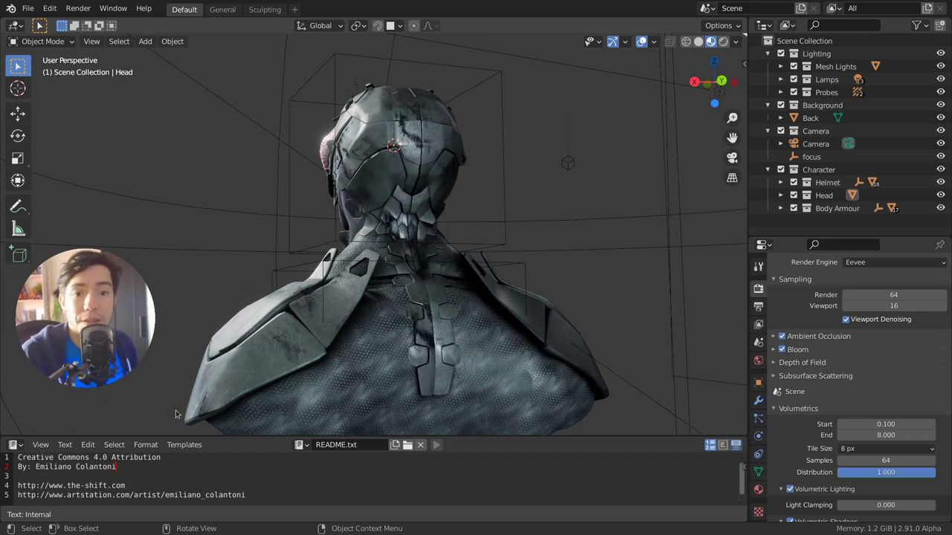
pyautogui.moveTo(413, 255); pyautogui.dragTo(664, 238, button='middle')
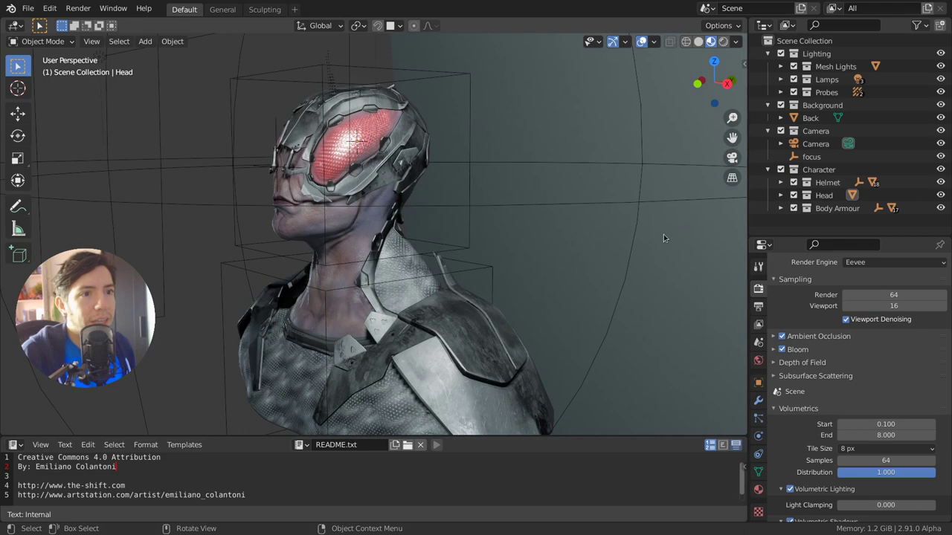
# - Bring the Blender 2.91 sculpting release notes forward and look through them from the beginning to the Cloth Sculpting section
pyautogui.press('super')
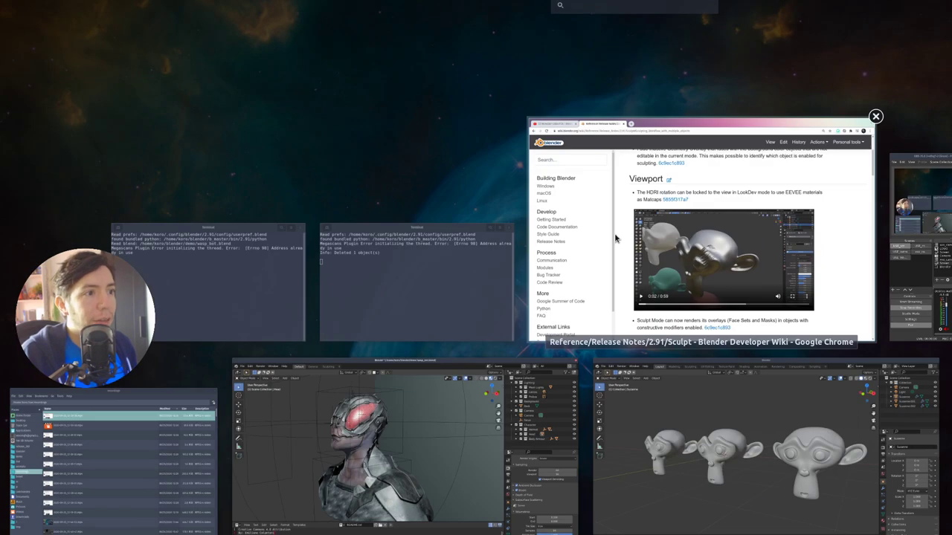
pyautogui.click(614, 232)
pyautogui.moveTo(945, 85); pyautogui.dragTo(945, 46)
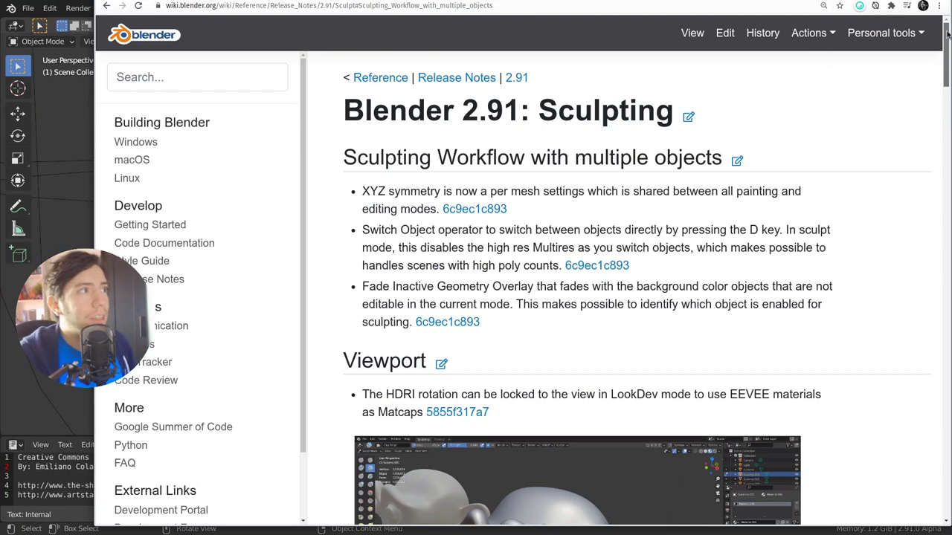
pyautogui.scroll(-4, 947, 34)
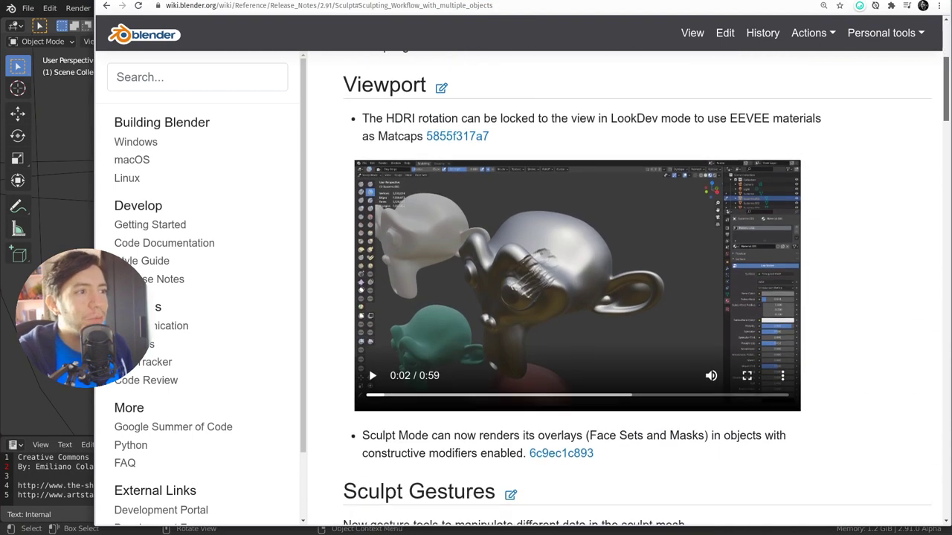
pyautogui.scroll(-5, 637, 288)
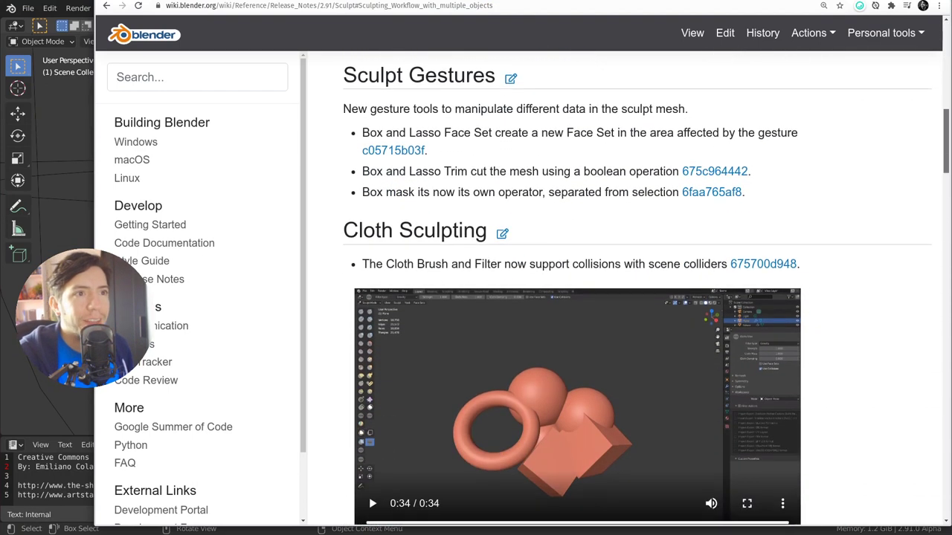
pyautogui.scroll(-1, 839, 176)
pyautogui.scroll(-10, 939, 154)
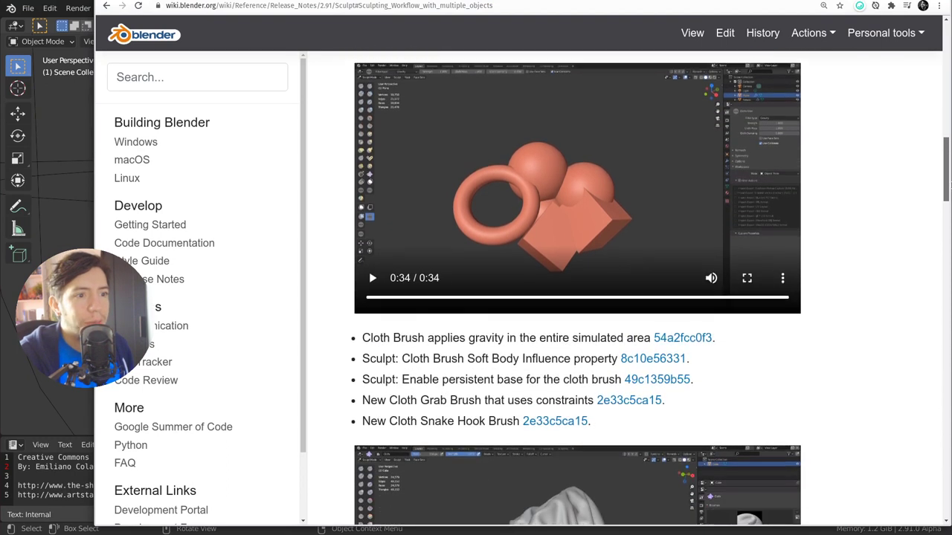
pyautogui.scroll(-7, 777, 189)
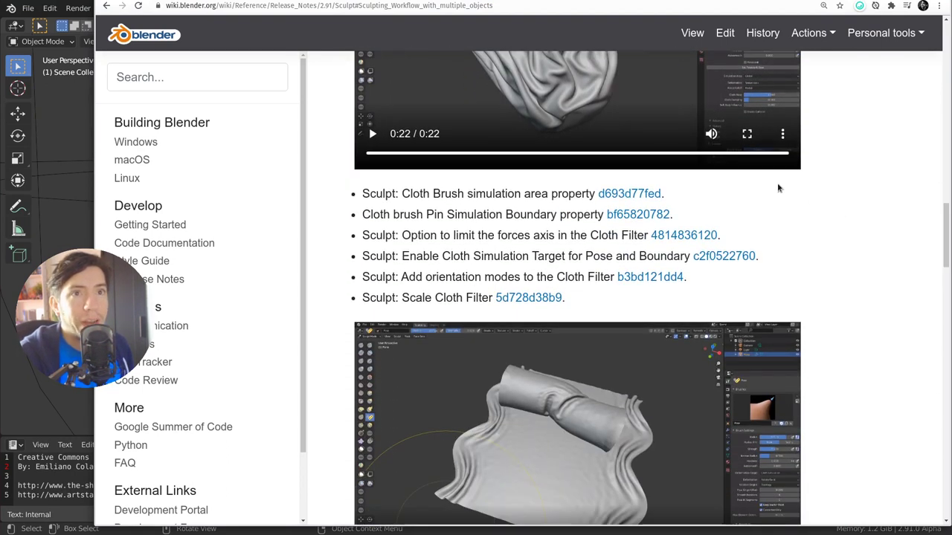
# - Switch to the "MONDAY! Q&A #120 | Blender.Today LIVE" video, briefly unmute it and mute it again
pyautogui.click(182, 1)
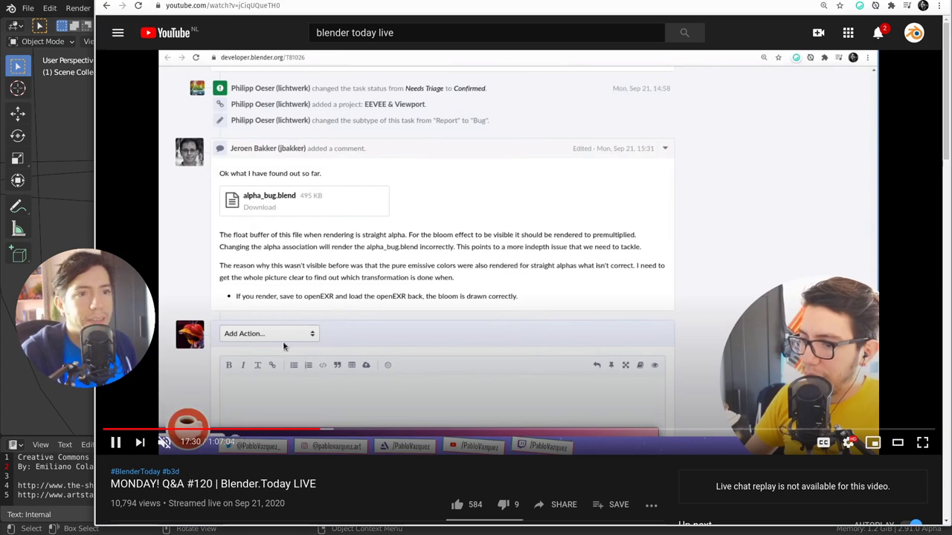
pyautogui.click(164, 443)
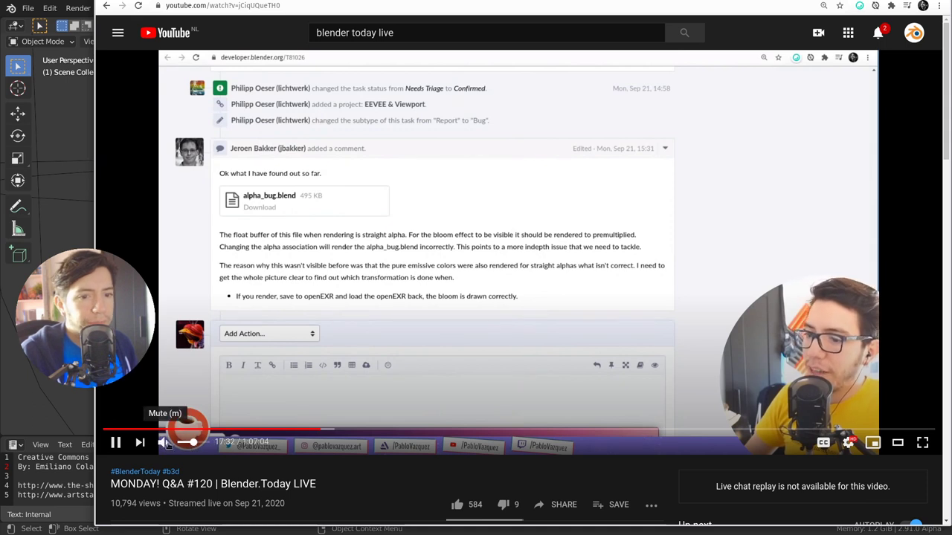
pyautogui.click(165, 443)
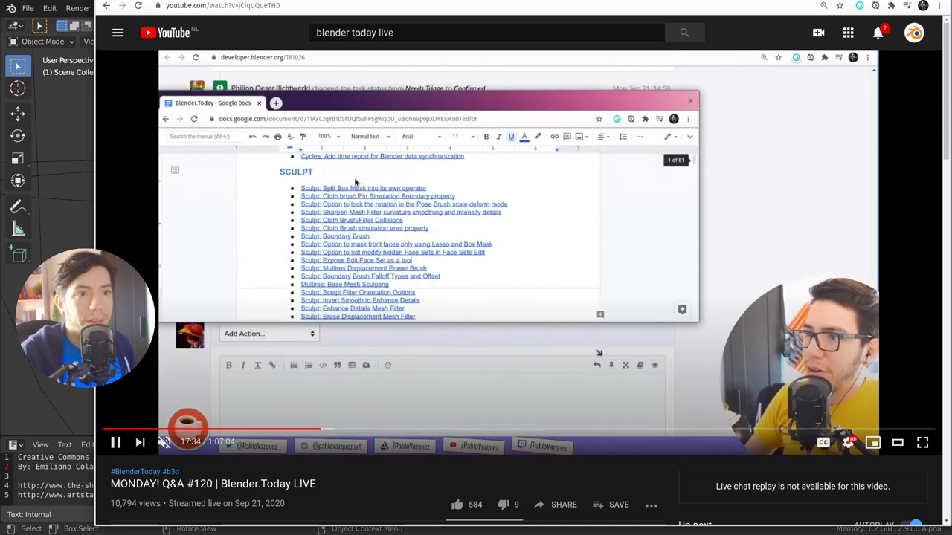
# - Skip through the Q&A video's sculpting coverage from about 19 minutes onward and pause it at 35:05
pyautogui.click(340, 430)
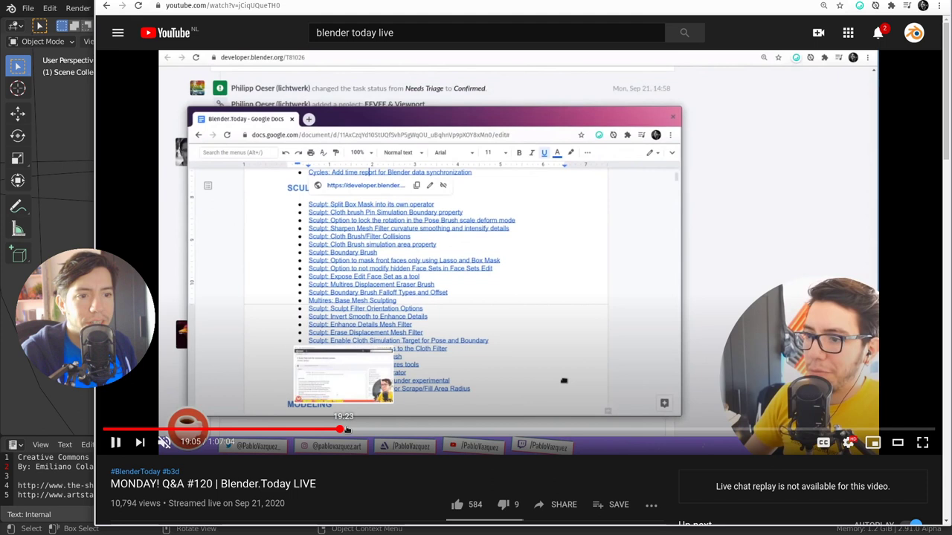
pyautogui.click(348, 430)
pyautogui.click(357, 430)
pyautogui.click(369, 430)
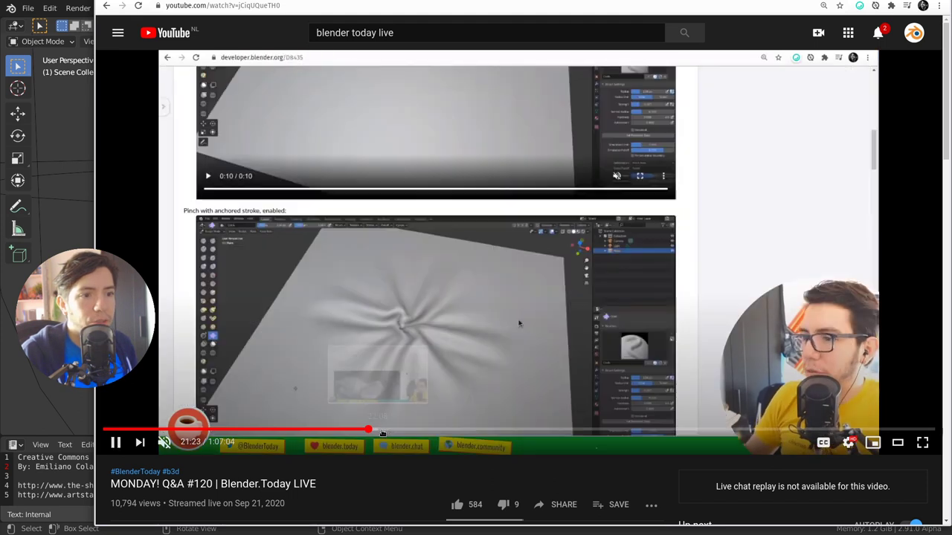
pyautogui.click(391, 430)
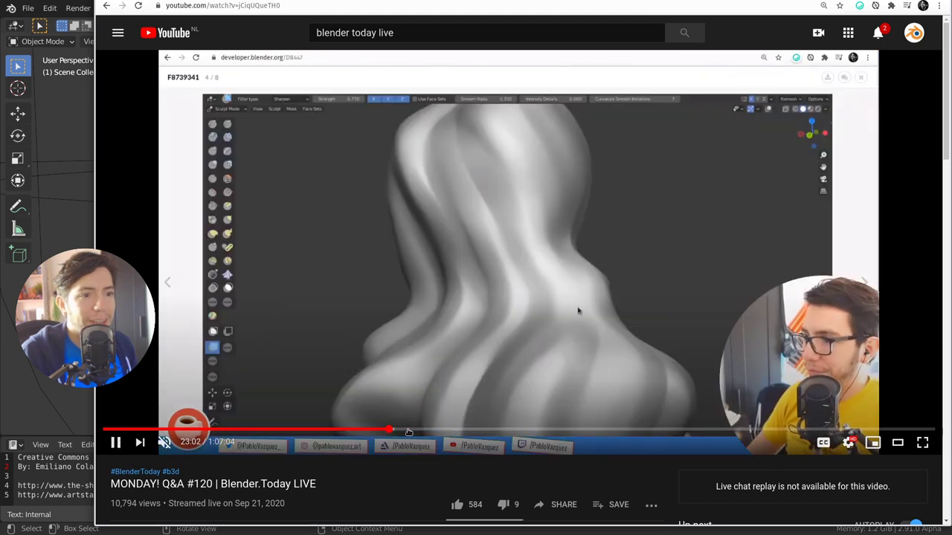
pyautogui.click(405, 430)
pyautogui.click(430, 430)
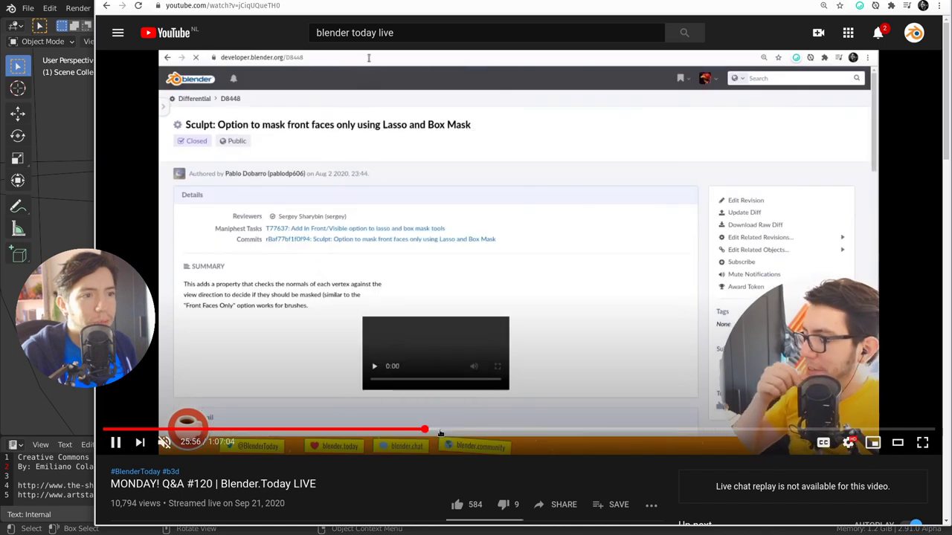
pyautogui.click(443, 430)
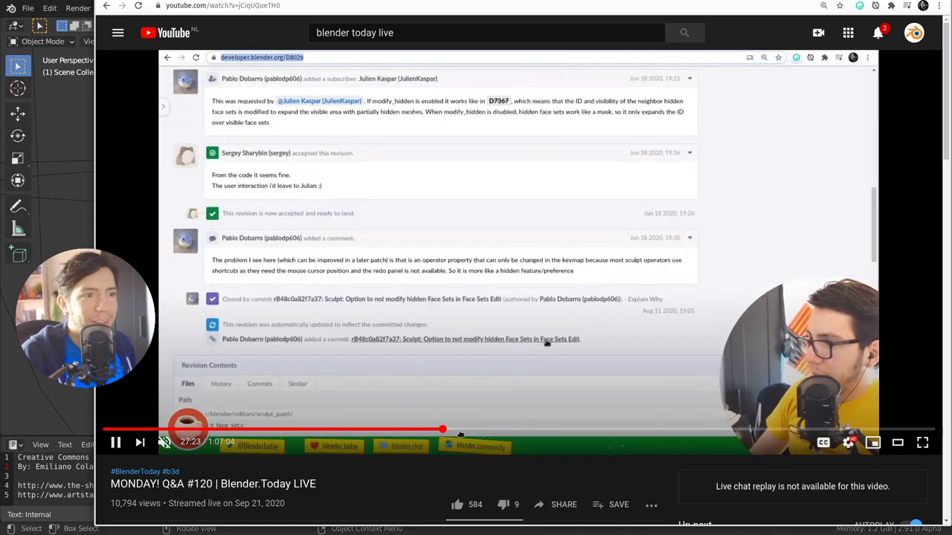
pyautogui.click(460, 430)
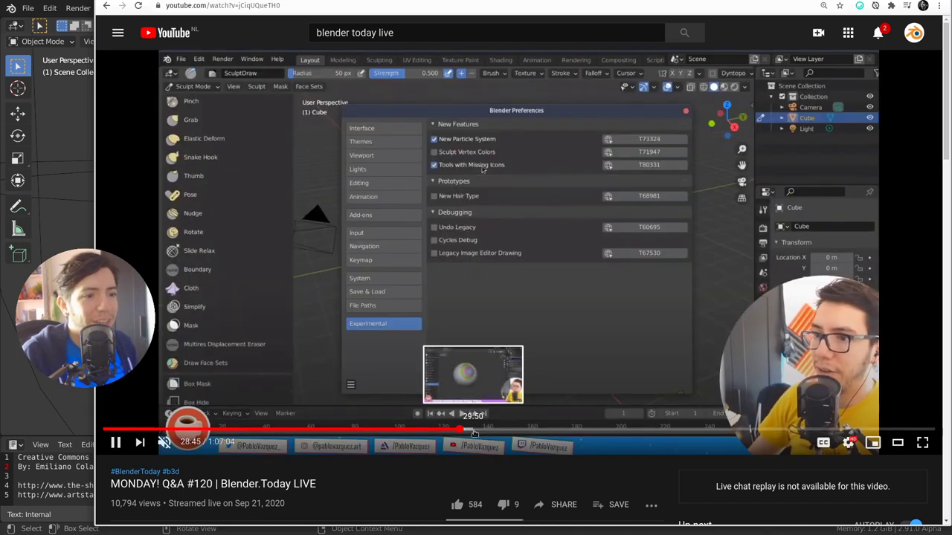
pyautogui.click(473, 430)
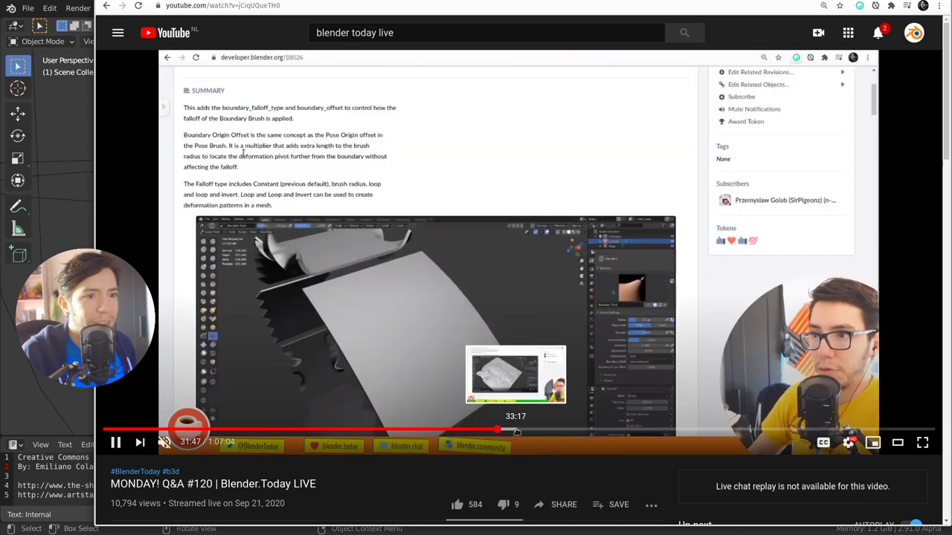
pyautogui.click(518, 430)
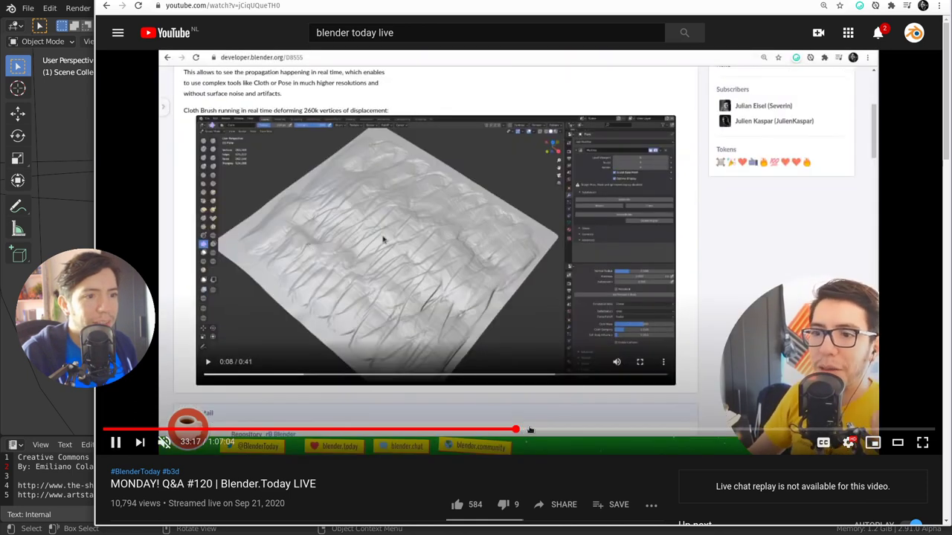
pyautogui.click(528, 431)
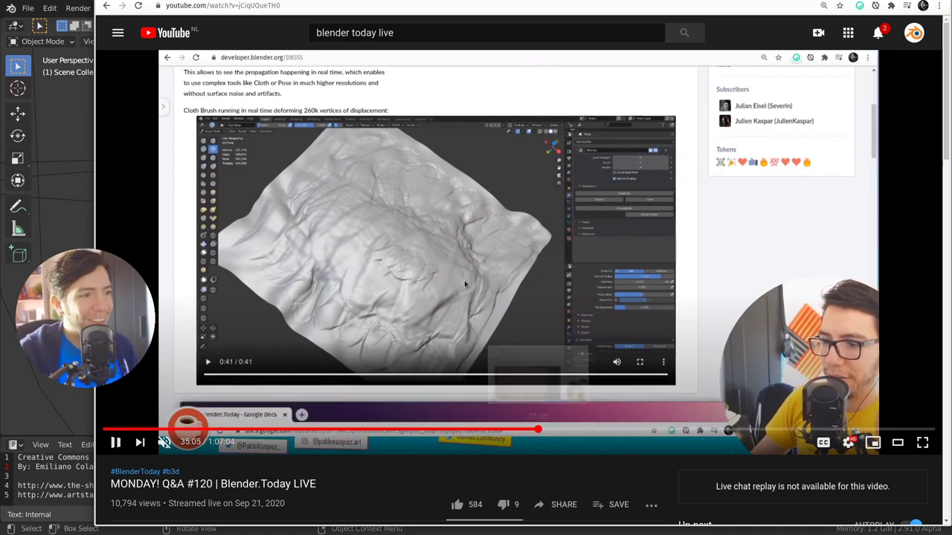
pyautogui.click(539, 430)
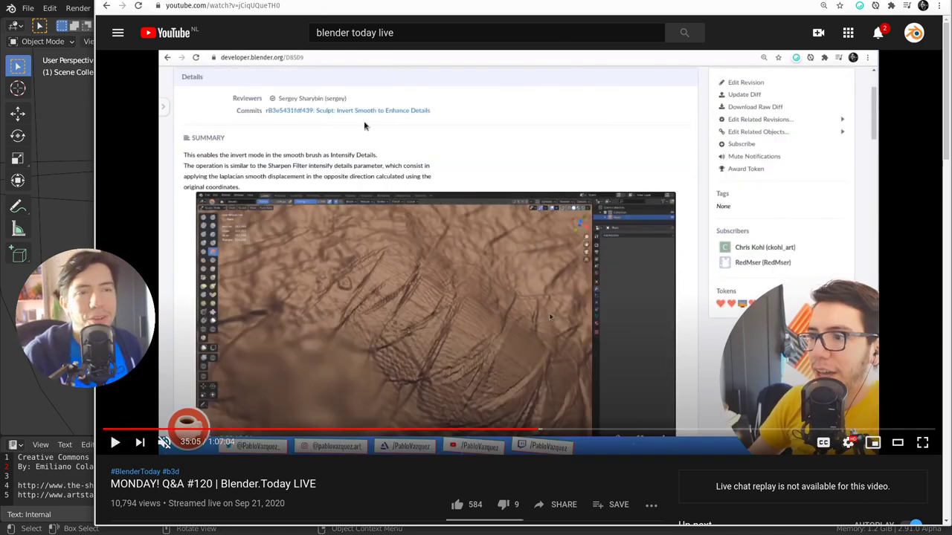
# - Leave the video for the Blender character scene, switch to the Blender 2.91 Sculpting release notes and return to the start of the page
pyautogui.keyDown('super'); pyautogui.moveTo(410, 94); pyautogui.dragTo(397, 191); pyautogui.keyUp('super')
pyautogui.click(434, 41)
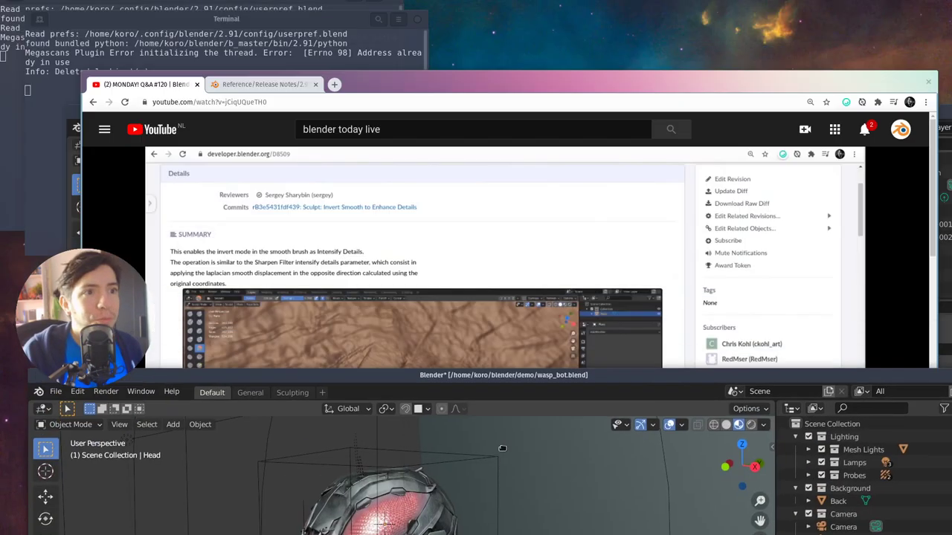
pyautogui.press('super+Up')
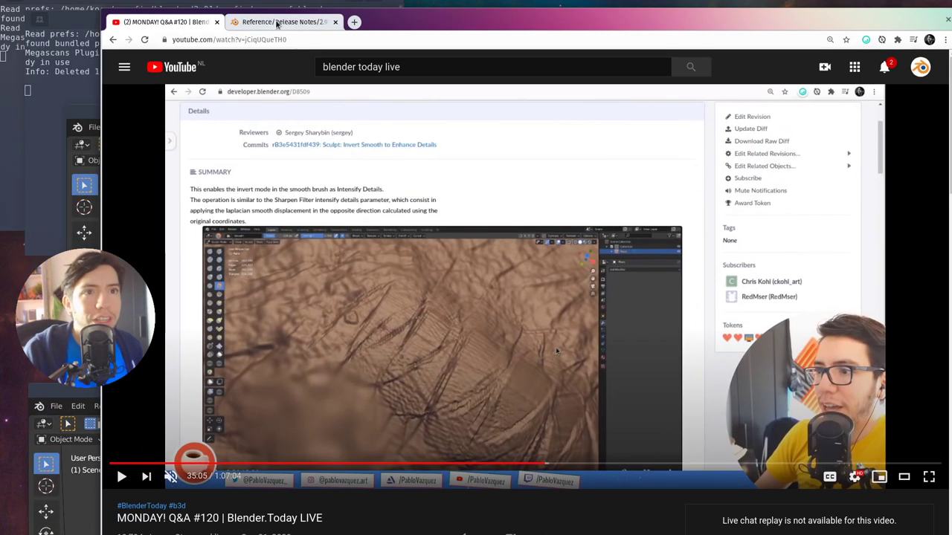
pyautogui.hotkey('ctrl', 'Tab')
pyautogui.scroll(10, 931, 87)
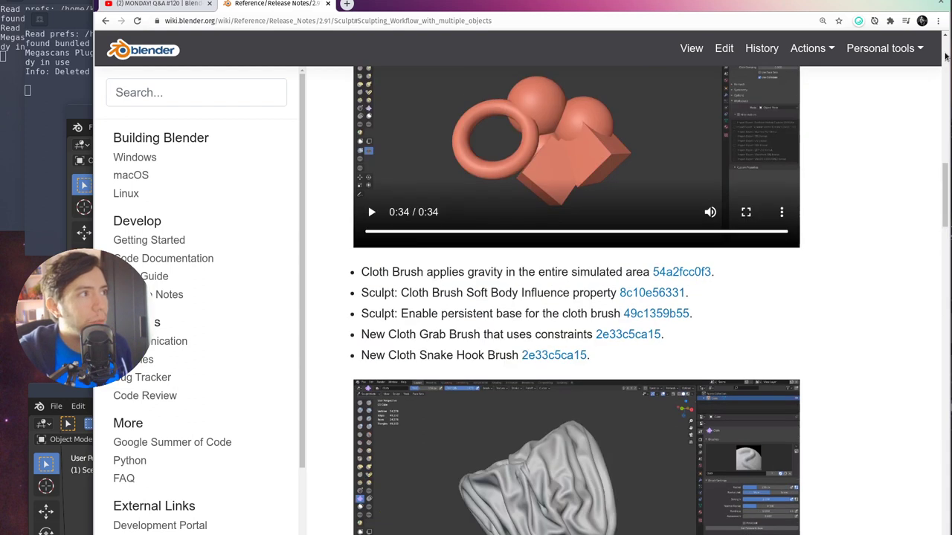
pyautogui.moveTo(943, 88); pyautogui.dragTo(940, 73)
pyautogui.keyDown('super'); pyautogui.moveTo(804, 178); pyautogui.dragTo(733, 159); pyautogui.keyUp('super')
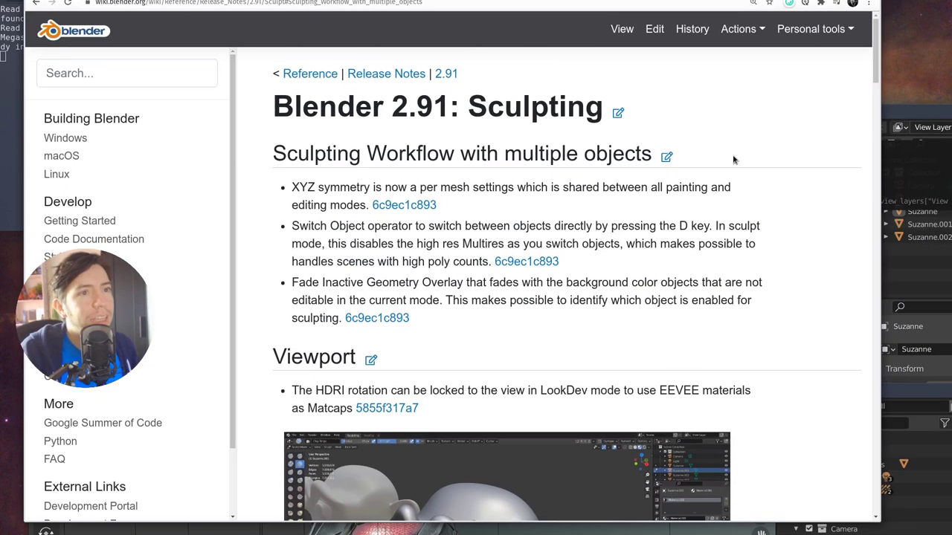